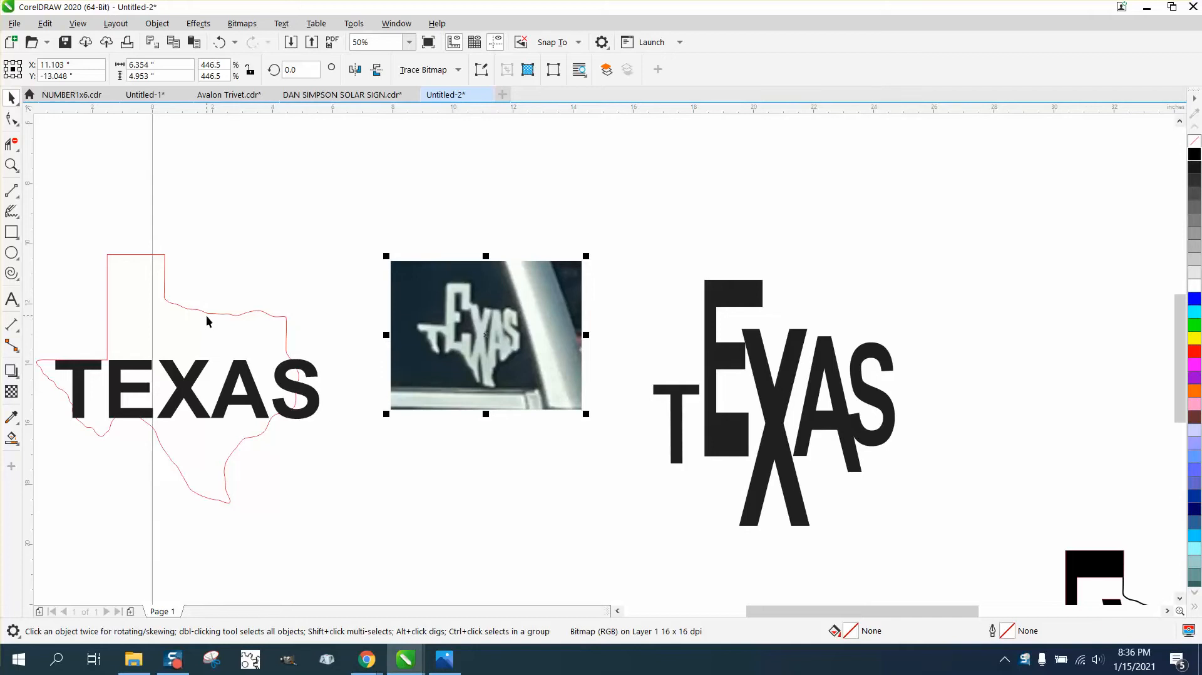
Step: Move the red Texas outline and the TEXAS text to the page's upper-right area, with the text overlapping the outline
{"action": "left_click", "coordinate": [206, 313]}
{"action": "scroll", "coordinate": [269, 304], "scroll_direction": "down", "scroll_amount": 1}
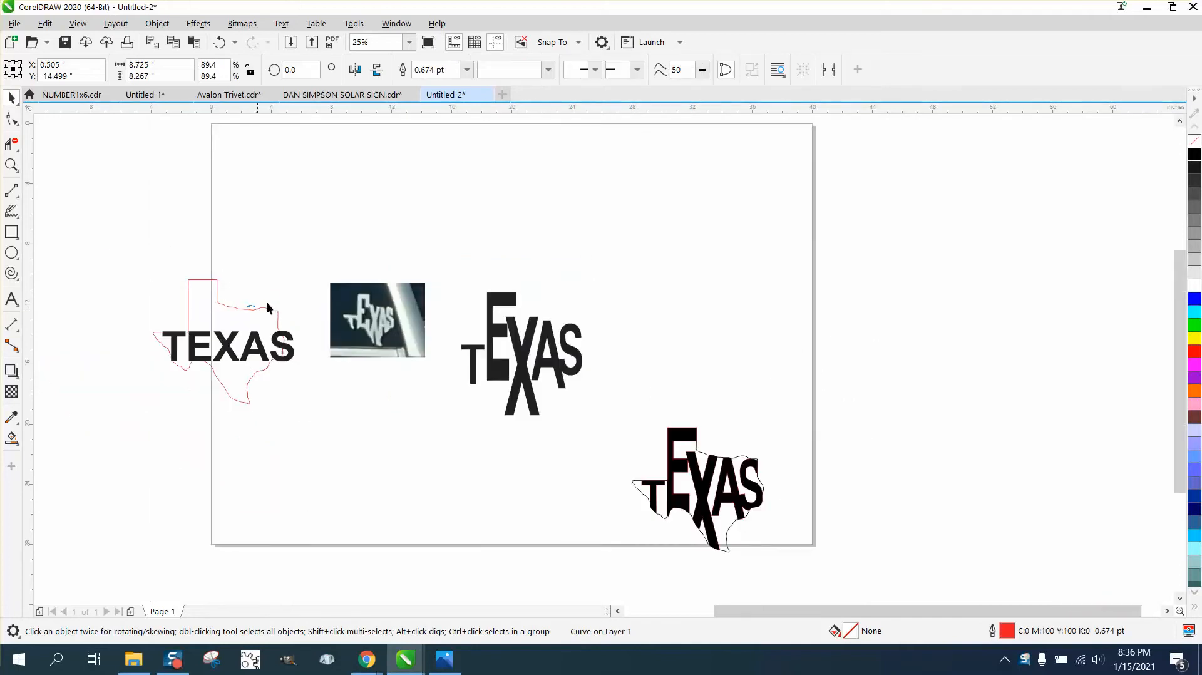
{"action": "left_click_drag", "start_coordinate": [671, 251], "coordinate": [757, 191]}
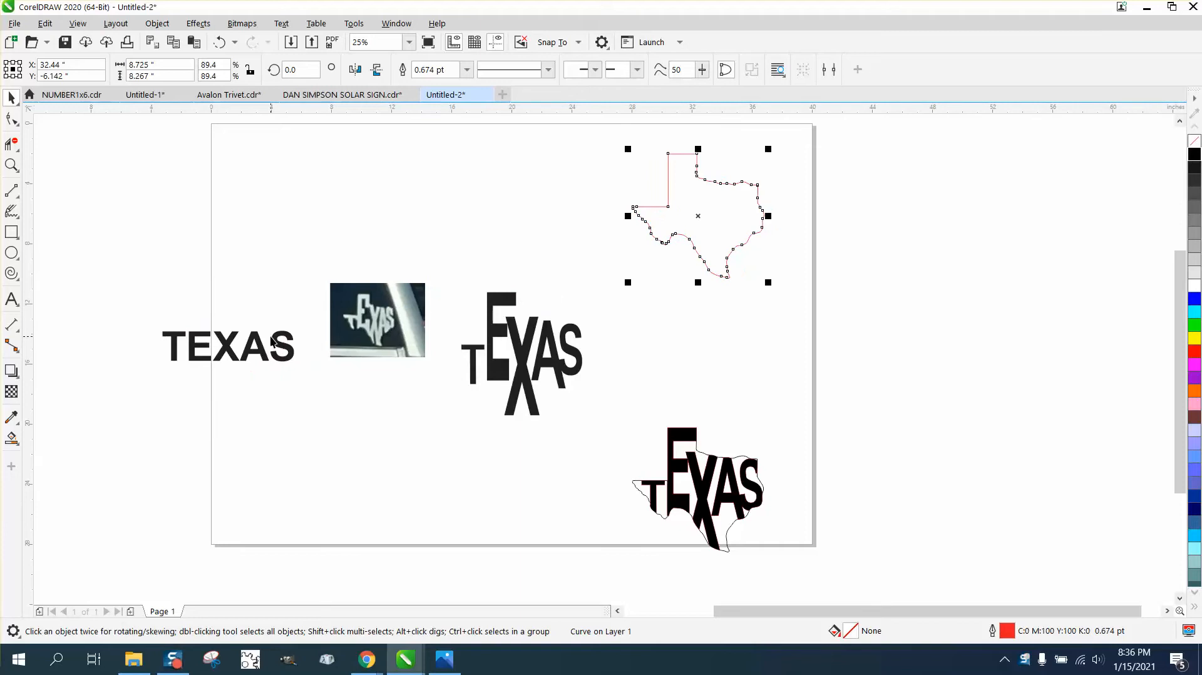
{"action": "left_click_drag", "start_coordinate": [271, 341], "coordinate": [746, 234]}
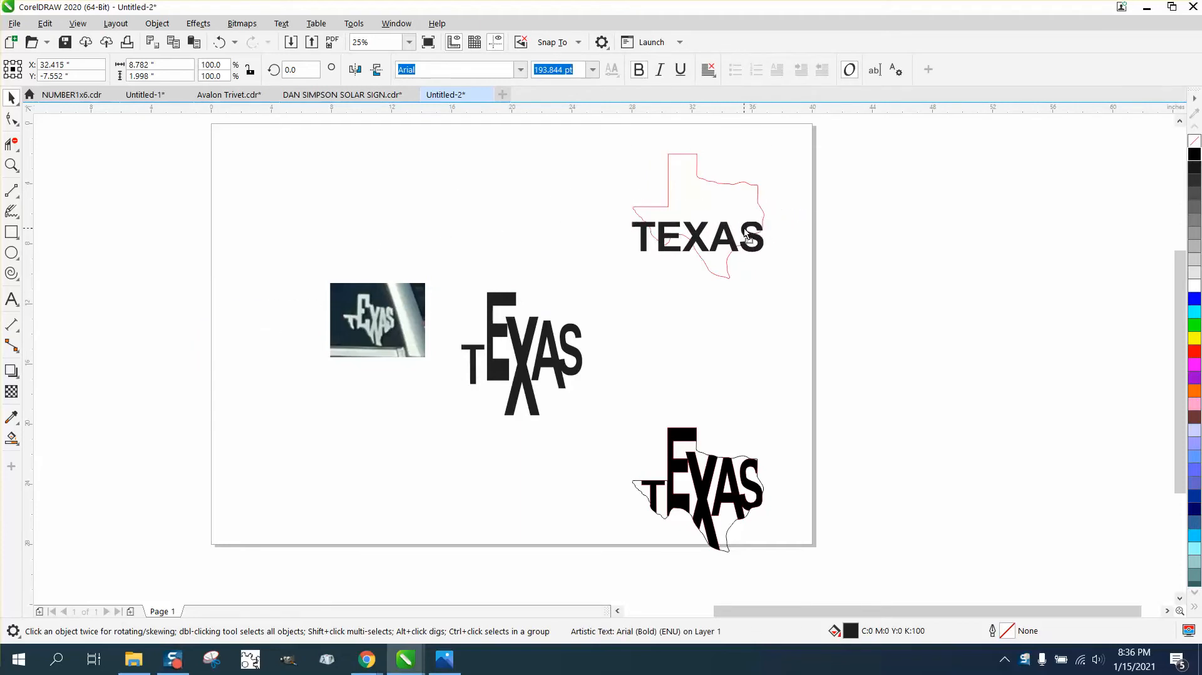
Step: Set the nudge distance to 9 inches and place a duplicate of the outline and text 27 inches to the left
{"action": "left_click", "coordinate": [552, 149]}
{"action": "left_click_drag", "start_coordinate": [587, 136], "coordinate": [858, 317]}
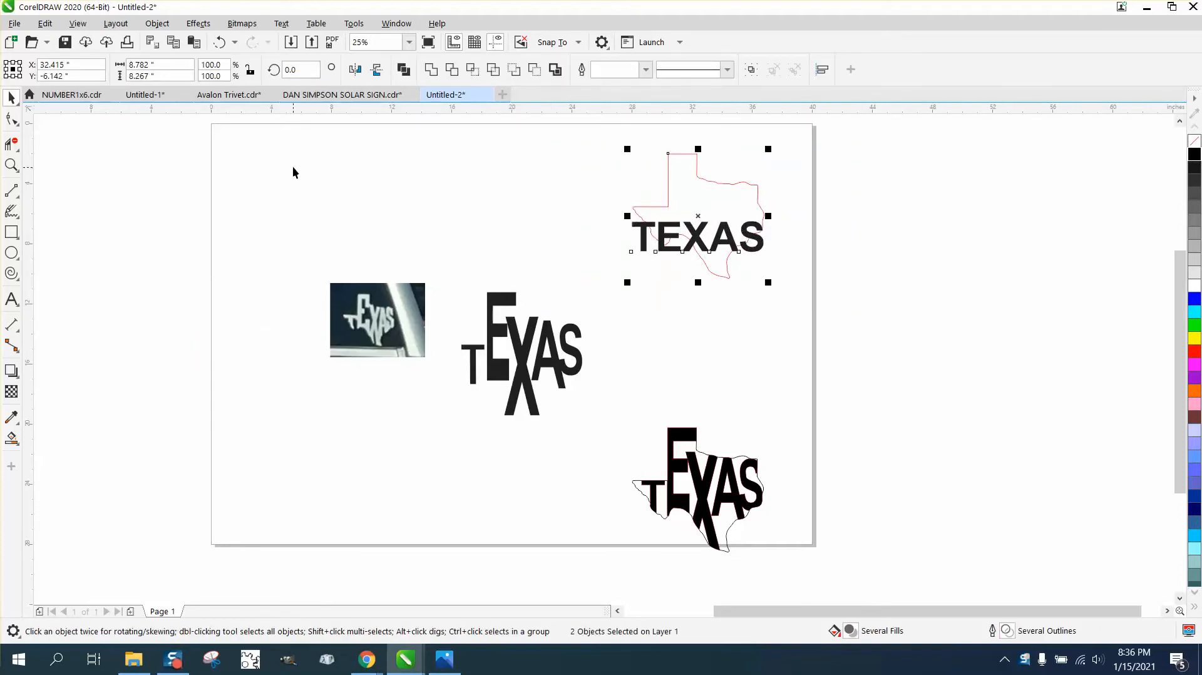
{"action": "left_click", "coordinate": [295, 134]}
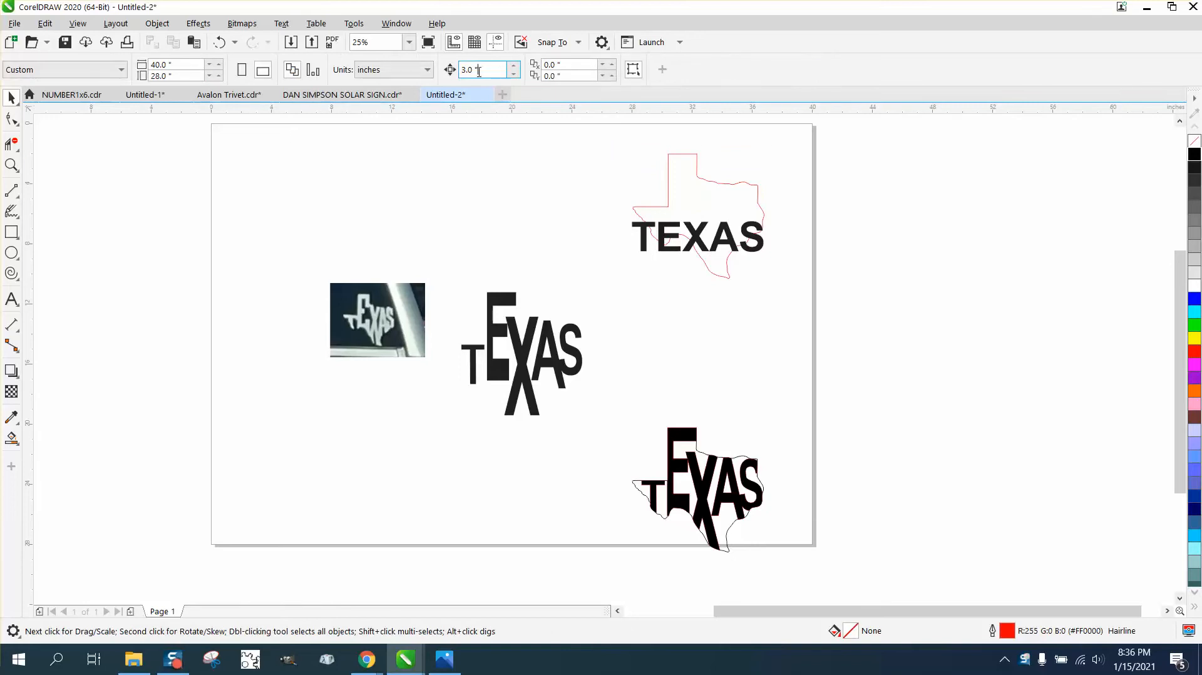
{"action": "type", "text": "9"}
{"action": "left_click", "coordinate": [12, 100]}
{"action": "left_click_drag", "start_coordinate": [566, 139], "coordinate": [817, 330]}
{"action": "key", "text": "KP_Add"}
{"action": "key", "text": "Left"}
{"action": "key", "text": "Left"}
{"action": "key", "text": "Left"}
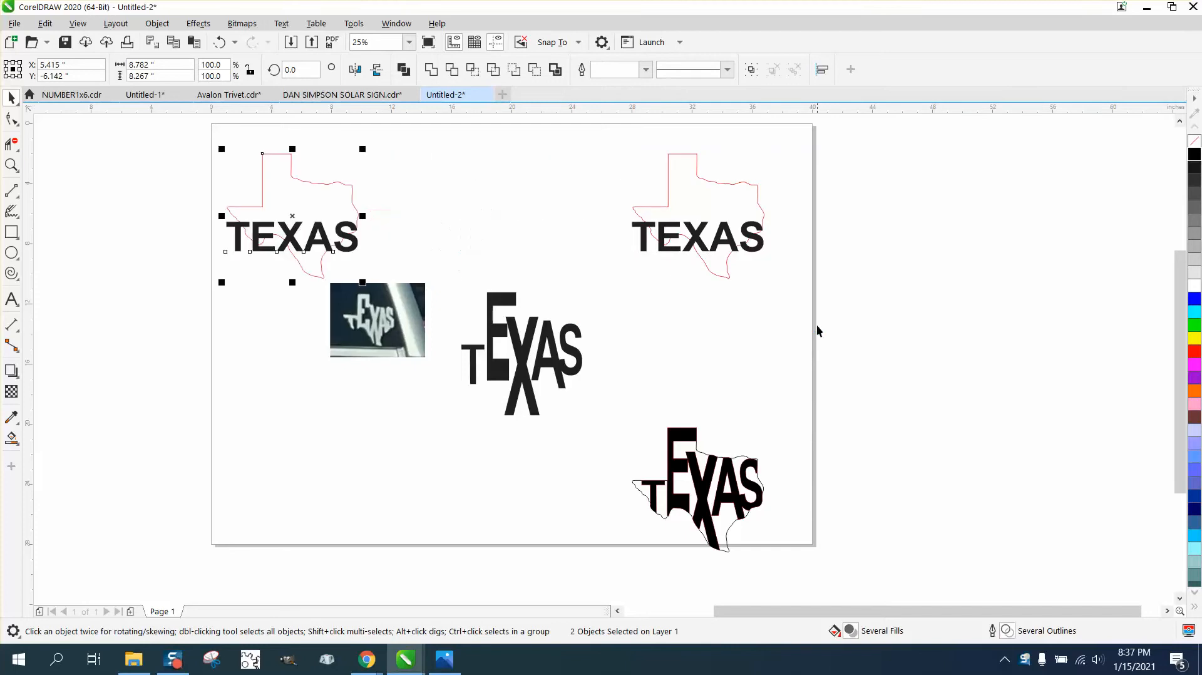
{"action": "left_click", "coordinate": [767, 252]}
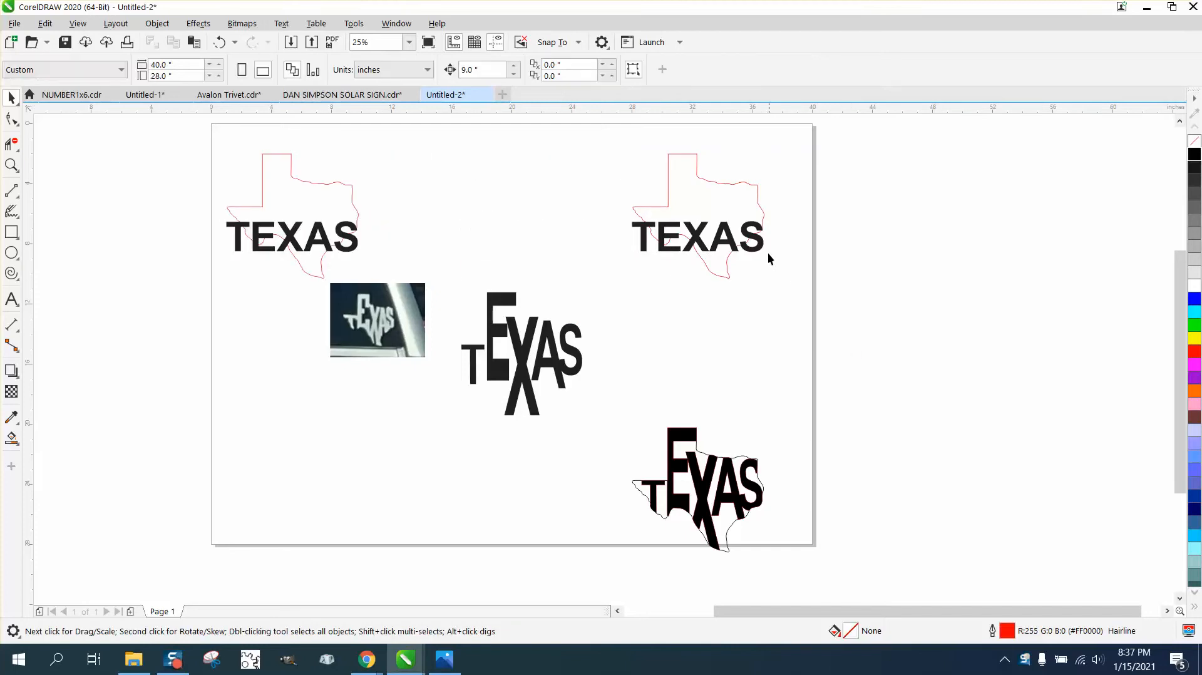
Step: Raise the TEXAS text slightly over the upper-right outline and break it apart into separate letters
{"action": "left_click", "coordinate": [766, 246]}
{"action": "left_click_drag", "start_coordinate": [763, 247], "coordinate": [768, 229]}
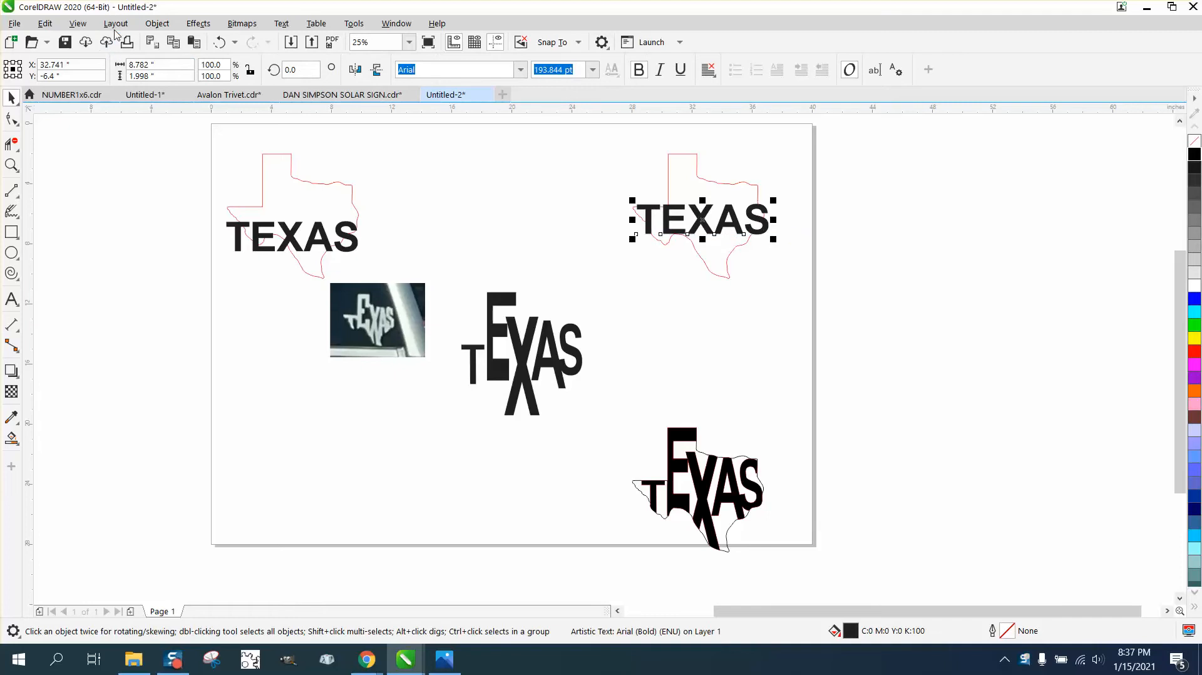
{"action": "left_click", "coordinate": [155, 24]}
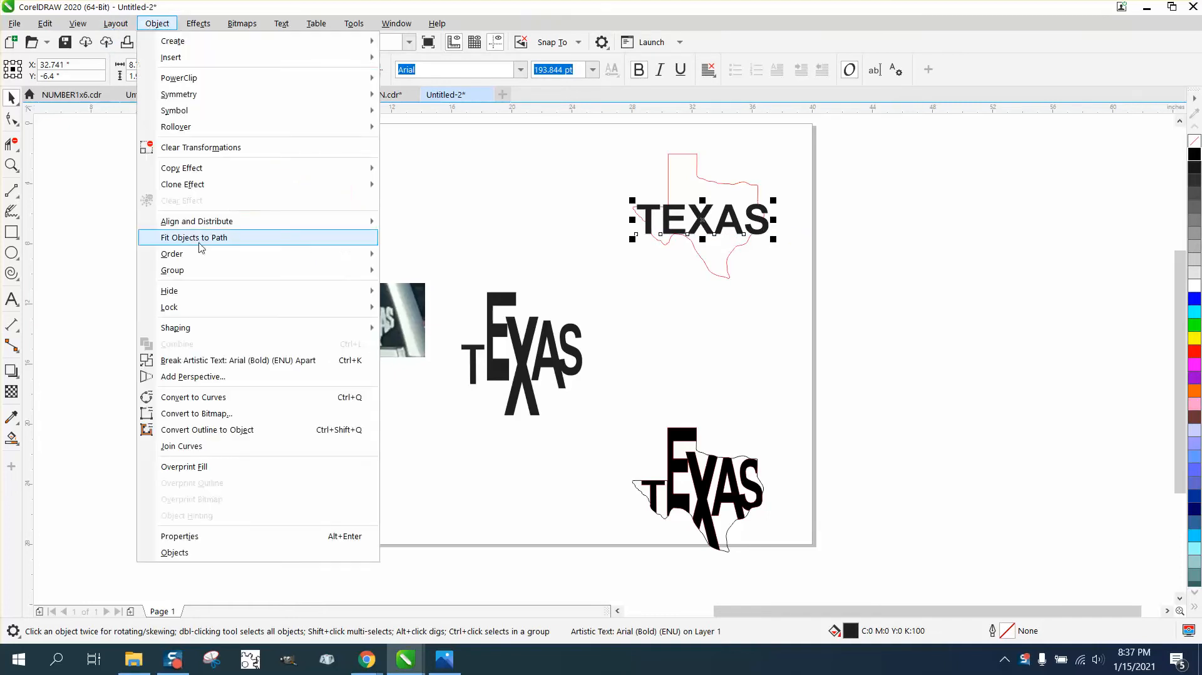
{"action": "left_click", "coordinate": [204, 368]}
Step: Convert the five separate TEXAS letters on the upper-right outline to curves
{"action": "left_click_drag", "start_coordinate": [595, 197], "coordinate": [821, 271]}
{"action": "left_click", "coordinate": [157, 23]}
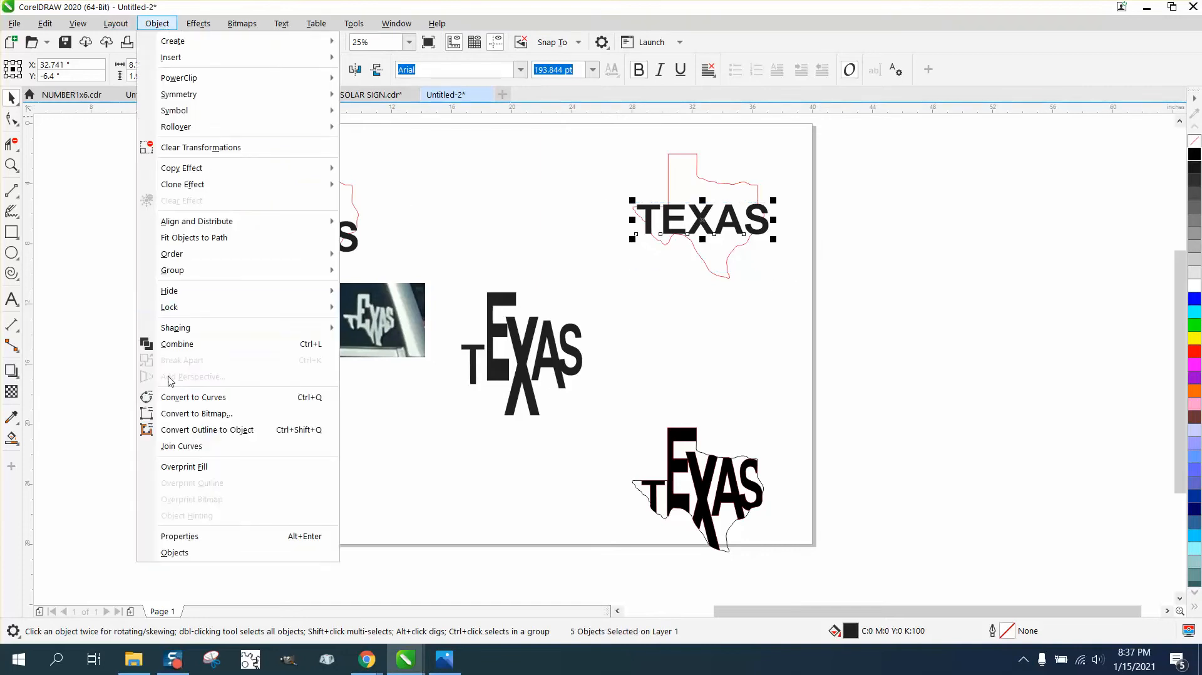
{"action": "left_click", "coordinate": [178, 397]}
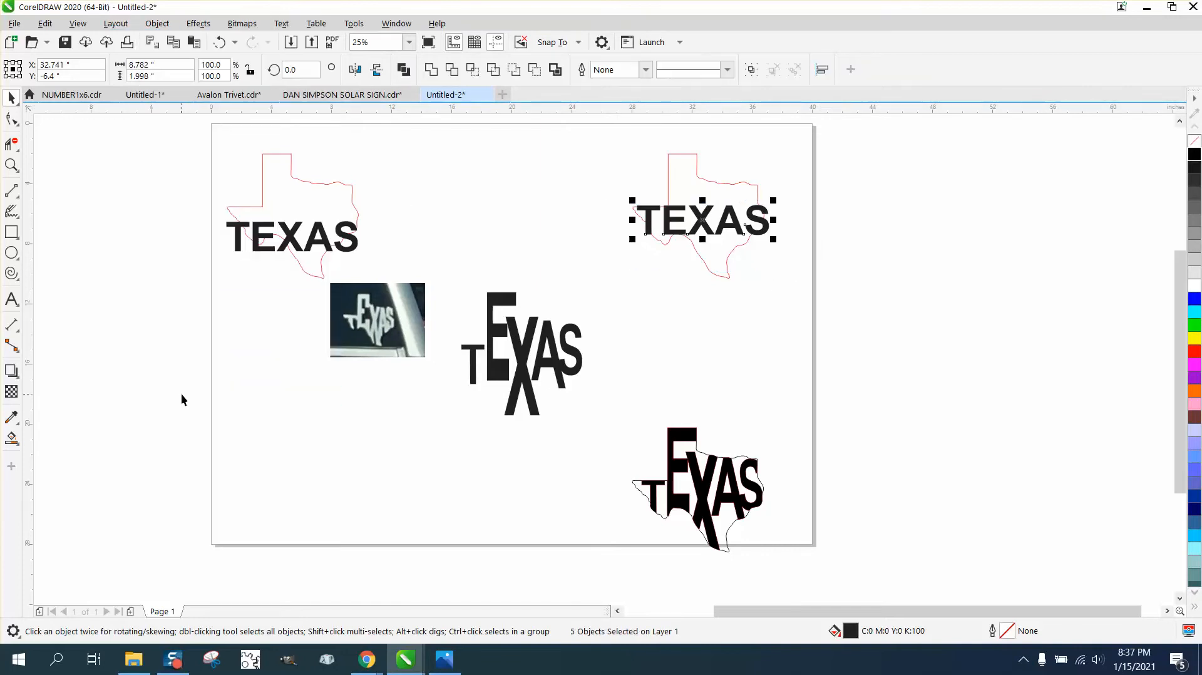
Step: Spread the letters out by moving X, A and S right of the outline, E to its middle and T against the panhandle edge
{"action": "left_click", "coordinate": [19, 165]}
{"action": "left_click_drag", "start_coordinate": [688, 205], "coordinate": [901, 351]}
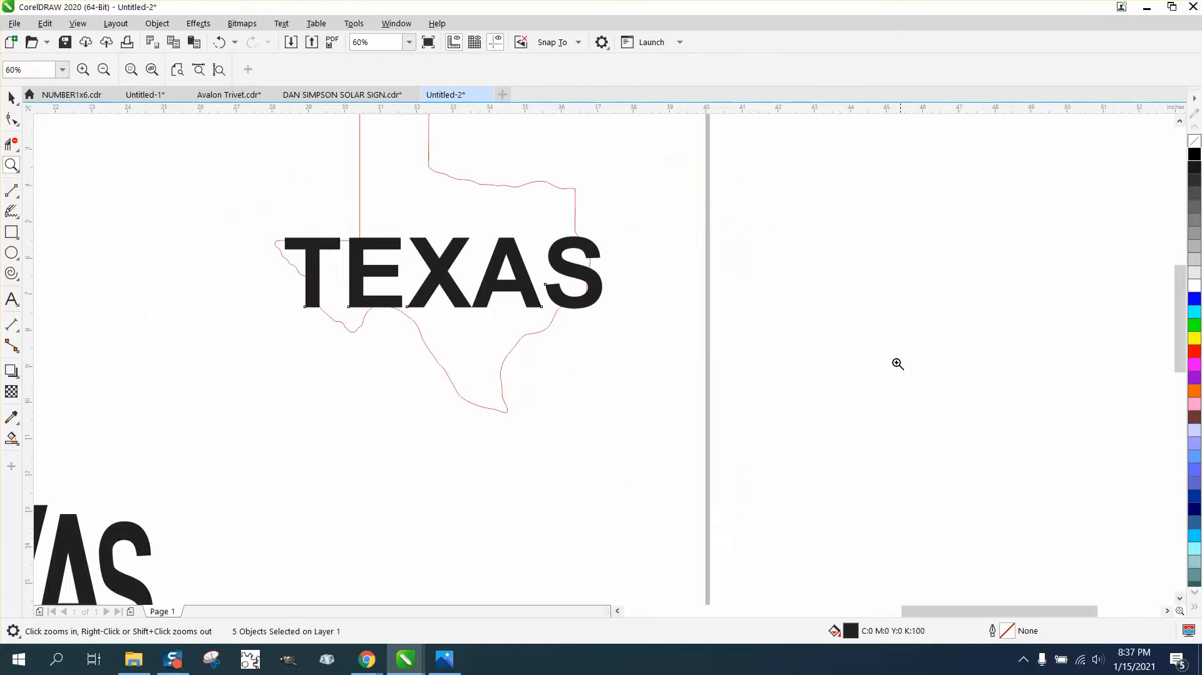
{"action": "left_click", "coordinate": [12, 97]}
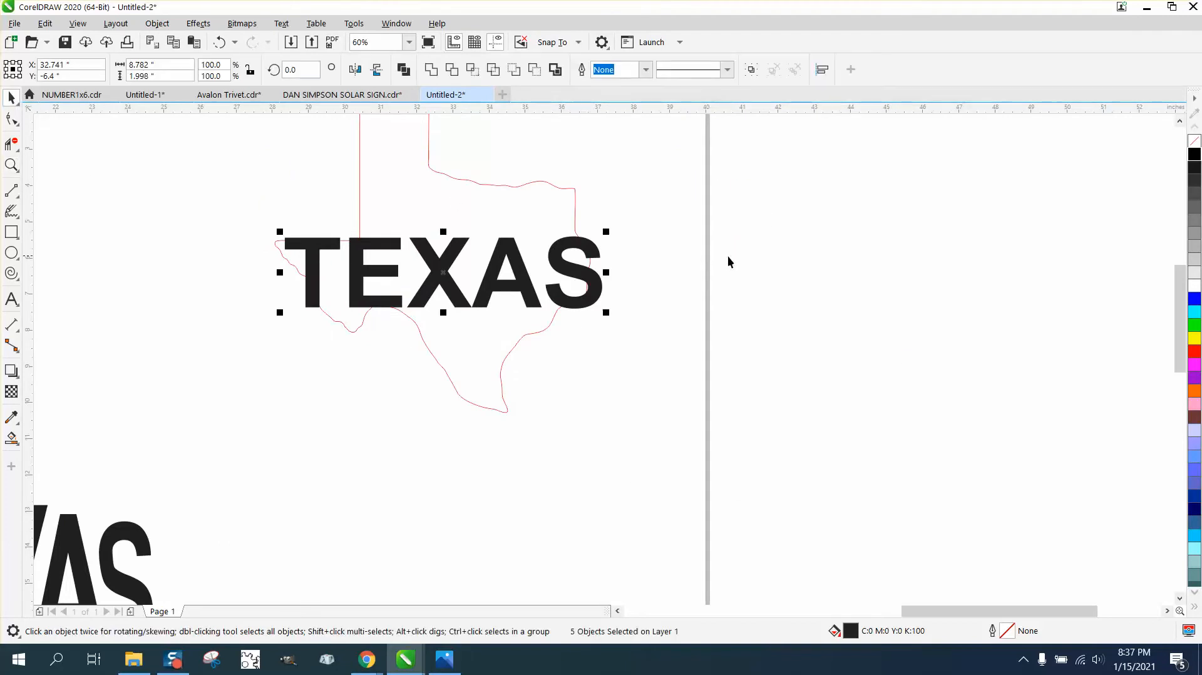
{"action": "left_click", "coordinate": [728, 255]}
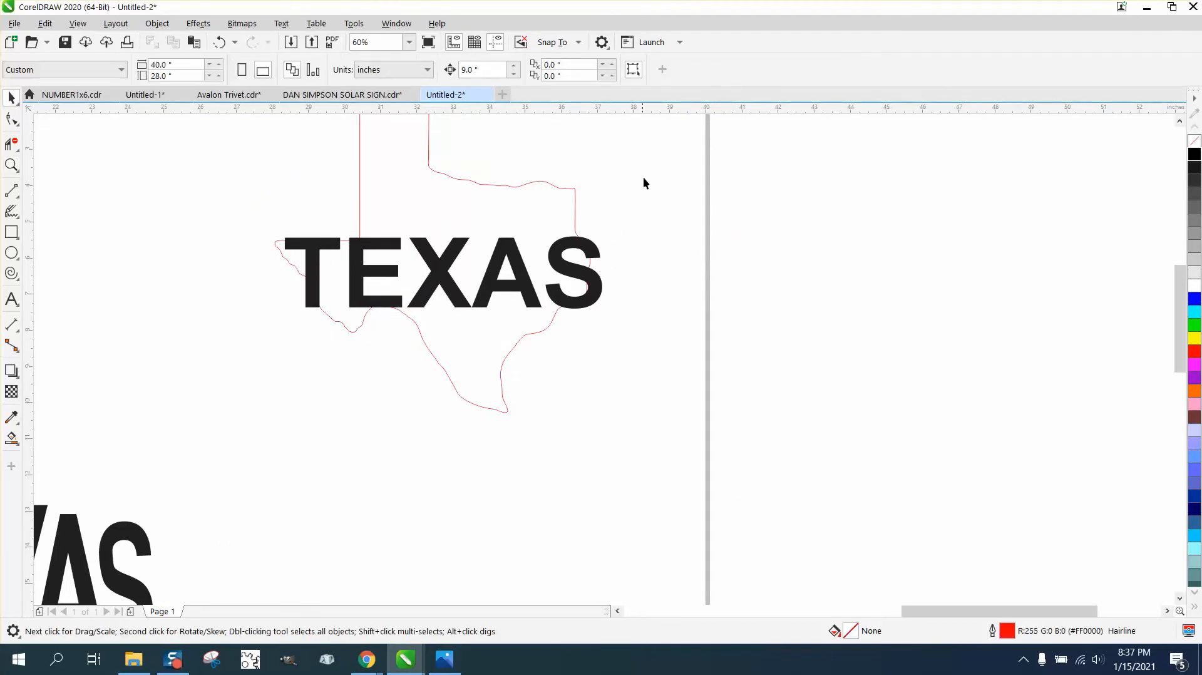
{"action": "left_click_drag", "start_coordinate": [485, 365], "coordinate": [404, 377]}
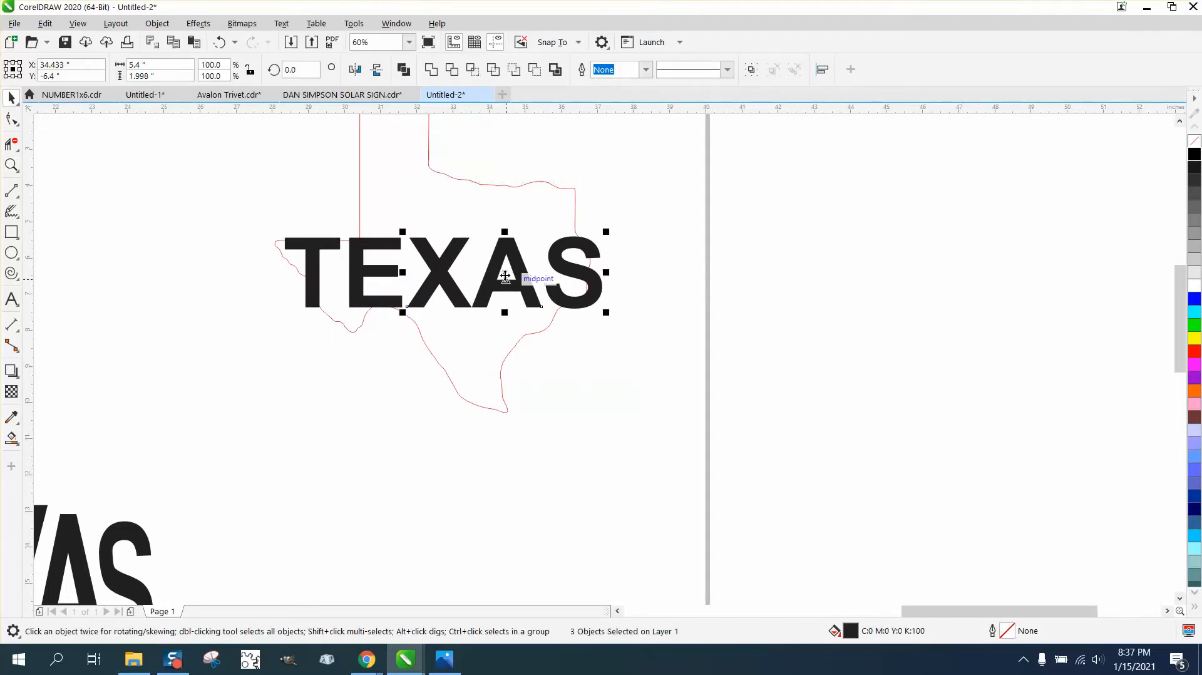
{"action": "left_click_drag", "start_coordinate": [505, 273], "coordinate": [678, 288]}
{"action": "left_click_drag", "start_coordinate": [377, 252], "coordinate": [454, 251]}
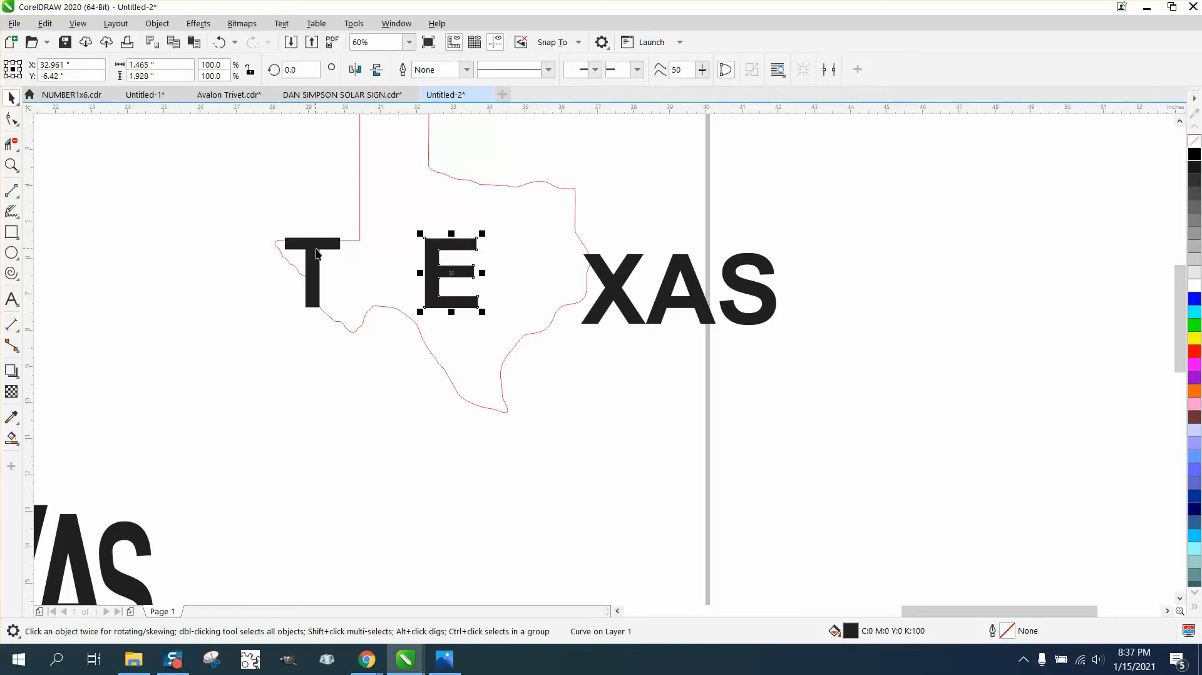
{"action": "left_click_drag", "start_coordinate": [321, 252], "coordinate": [346, 256]}
Step: Examine the reference photo of the Texas decal to see how each letter follows the state outline
{"action": "scroll", "coordinate": [279, 398], "scroll_direction": "down", "scroll_amount": 2}
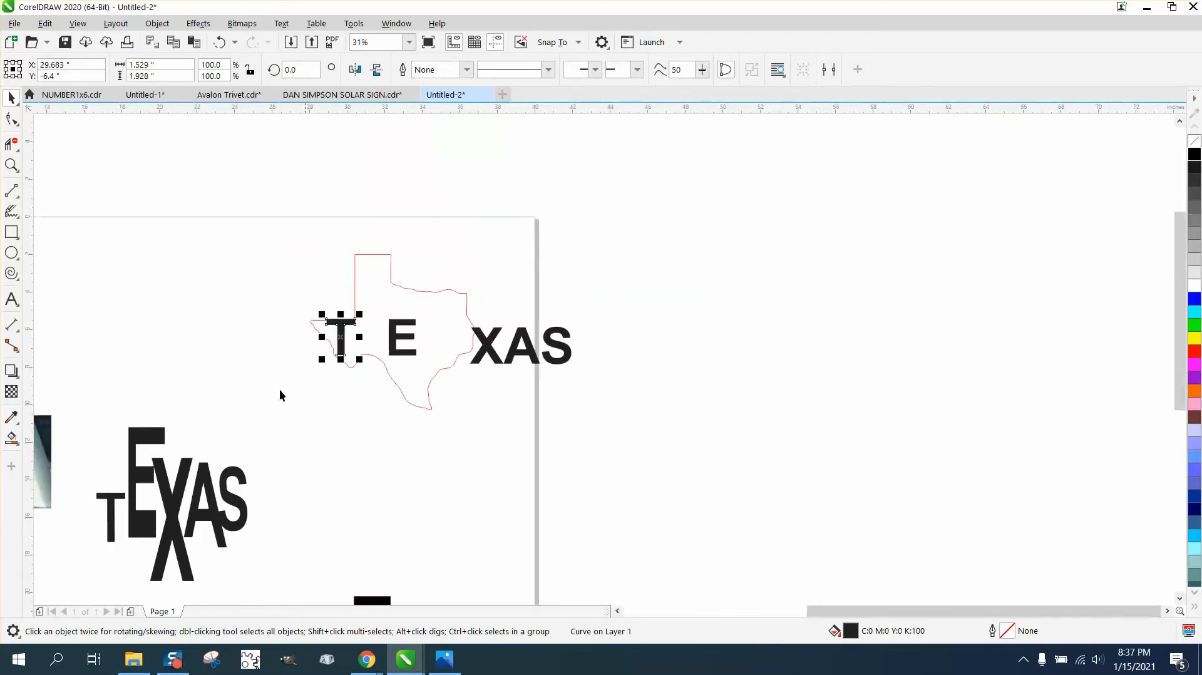
{"action": "scroll", "coordinate": [279, 395], "scroll_direction": "down", "scroll_amount": 4}
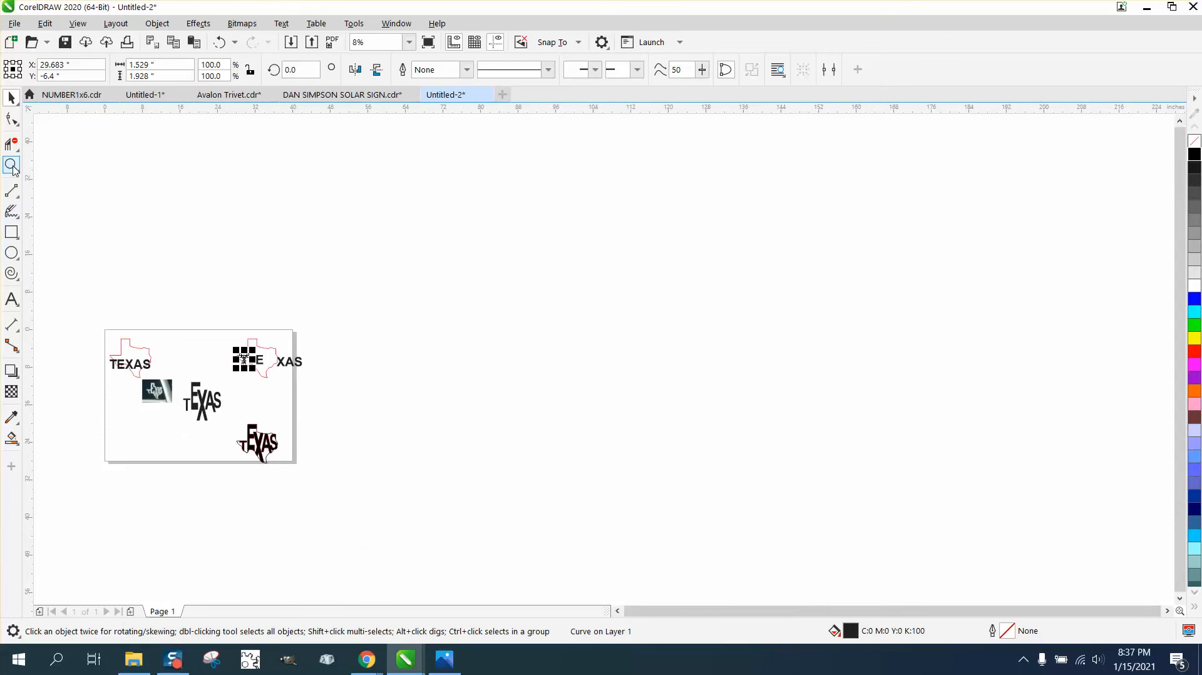
{"action": "left_click", "coordinate": [12, 166]}
{"action": "left_click_drag", "start_coordinate": [201, 408], "coordinate": [202, 409]}
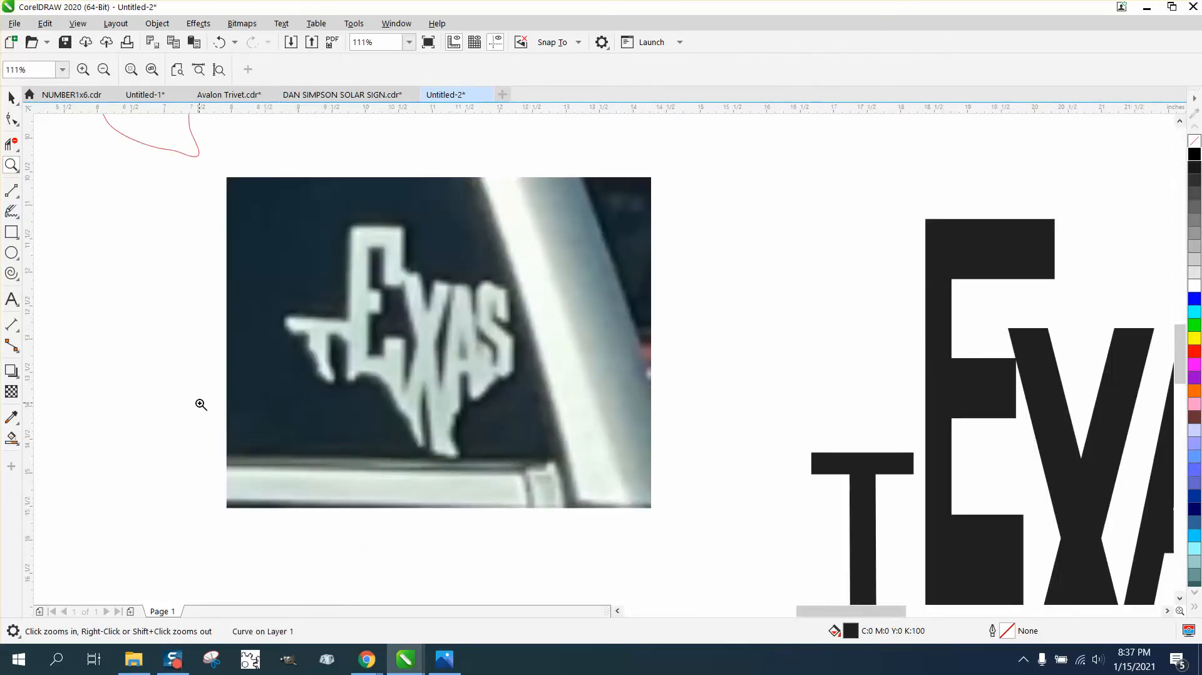
{"action": "scroll", "coordinate": [190, 402], "scroll_direction": "down", "scroll_amount": 8}
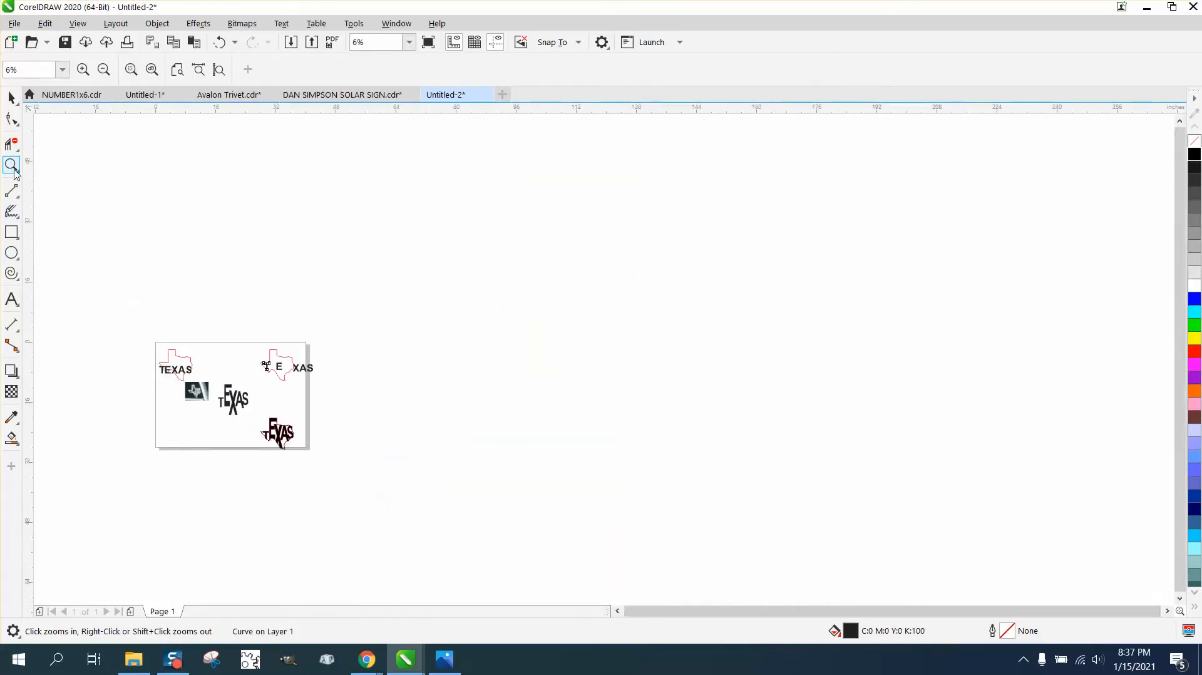
Step: Stretch the T's stem down past the outline's lower edge, making the letter about 2.79 inches tall
{"action": "left_click", "coordinate": [17, 169]}
{"action": "left_click_drag", "start_coordinate": [246, 342], "coordinate": [410, 410]}
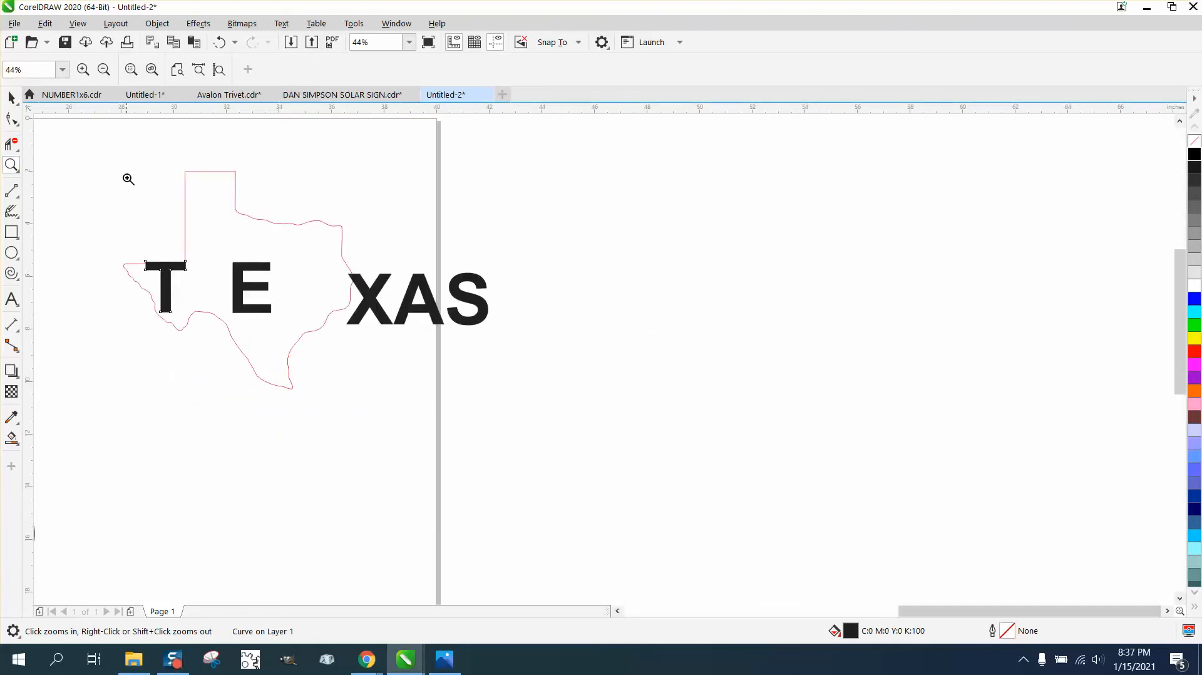
{"action": "left_click_drag", "start_coordinate": [555, 445], "coordinate": [555, 444]}
{"action": "left_click", "coordinate": [12, 118]}
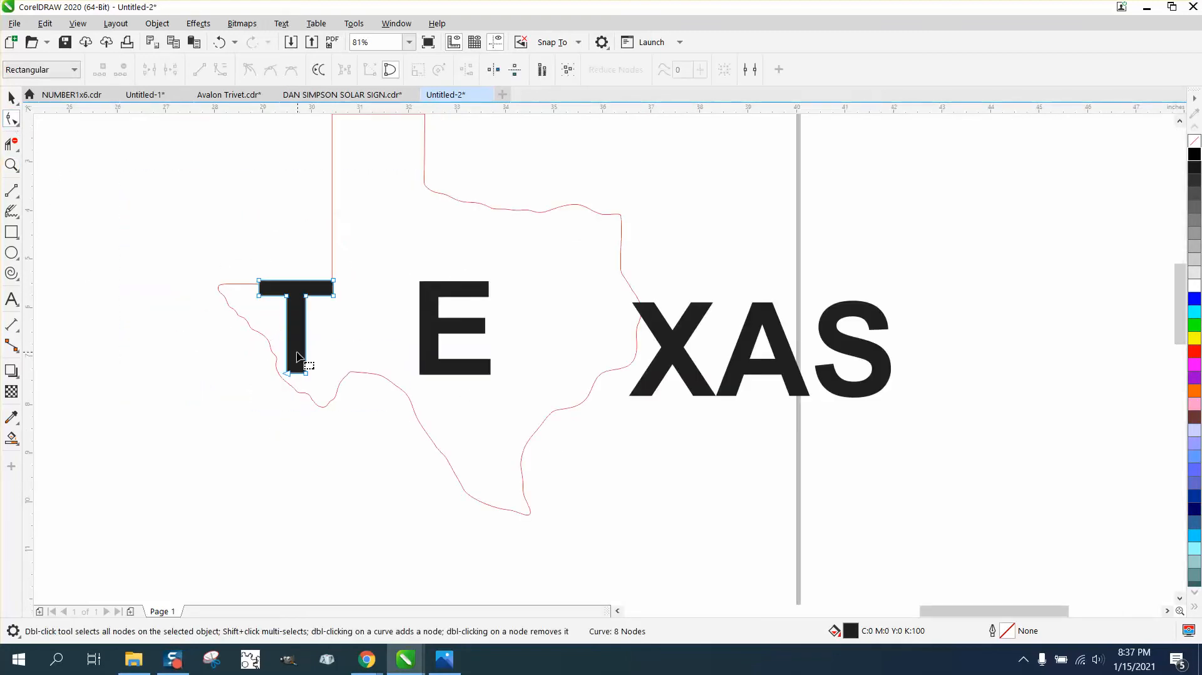
{"action": "left_click_drag", "start_coordinate": [270, 351], "coordinate": [308, 416]}
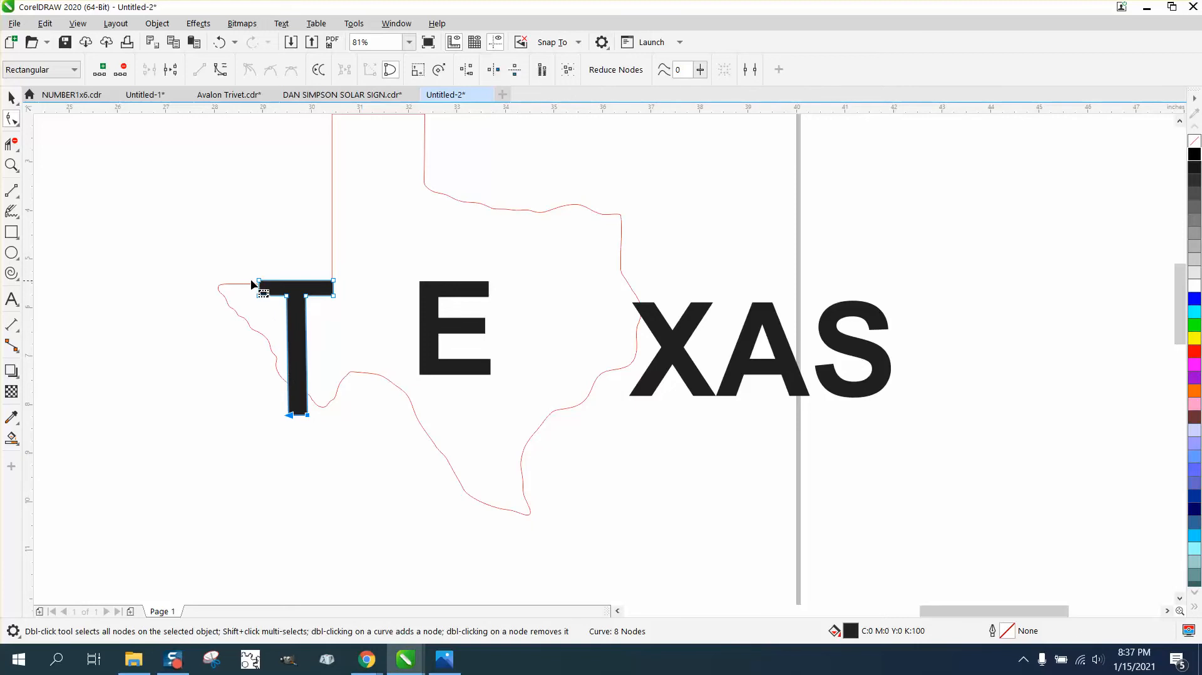
Step: Reshape the T's crossbar by lowering its top edge slightly and aligning its right end with the panhandle's vertical line
{"action": "left_click", "coordinate": [12, 166]}
{"action": "left_click_drag", "start_coordinate": [193, 249], "coordinate": [449, 354]}
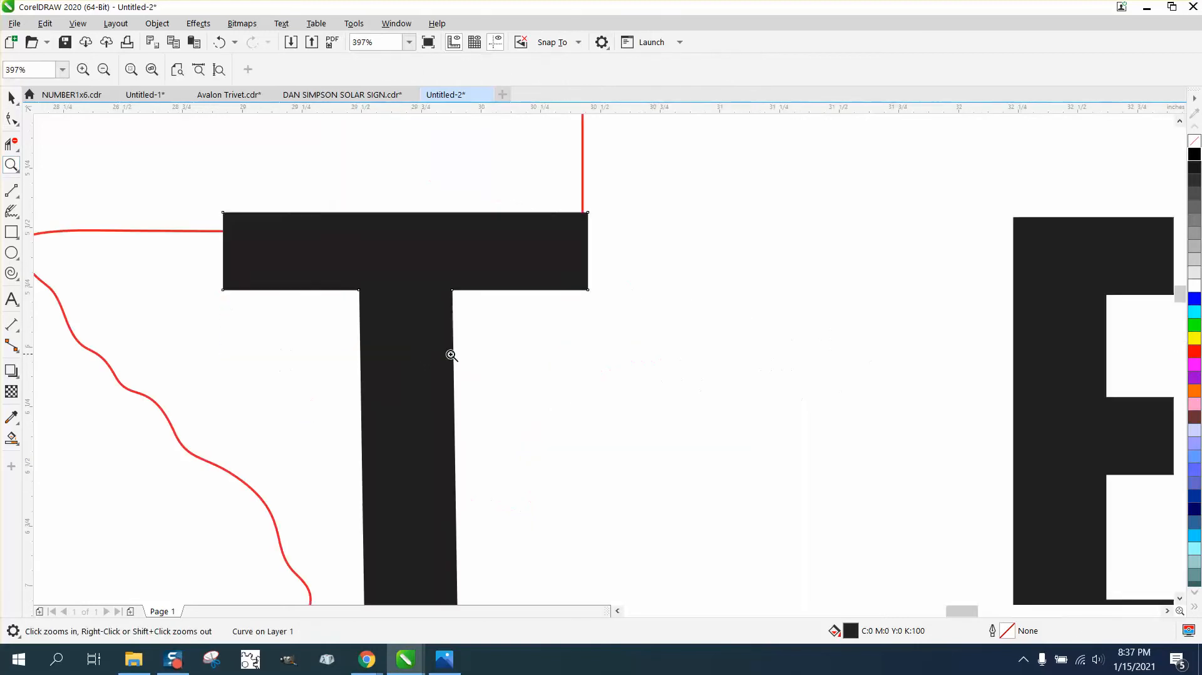
{"action": "left_click", "coordinate": [11, 96]}
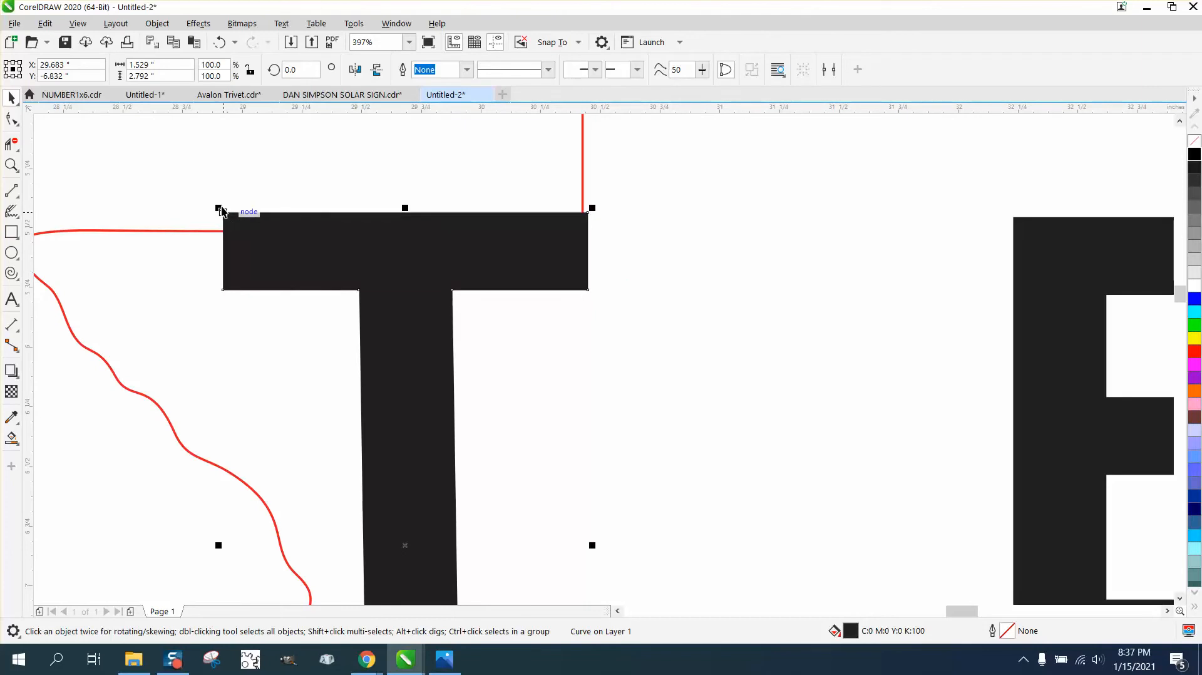
{"action": "left_click", "coordinate": [16, 123]}
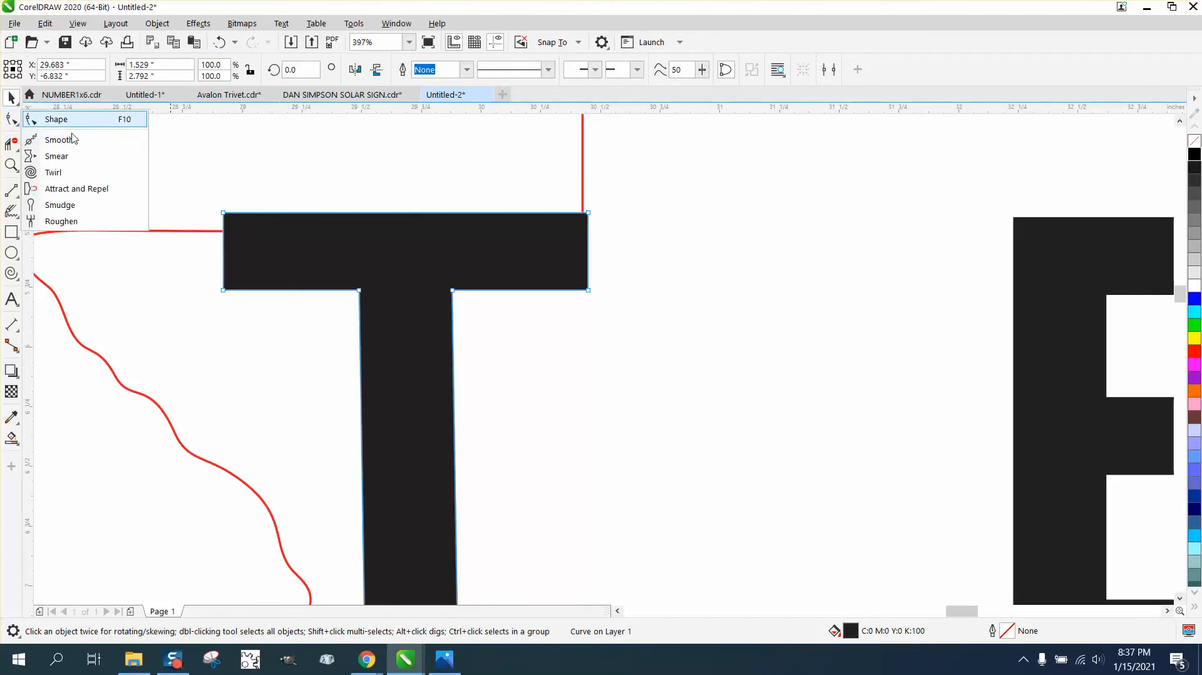
{"action": "left_click", "coordinate": [57, 119]}
{"action": "left_click_drag", "start_coordinate": [173, 197], "coordinate": [546, 253]}
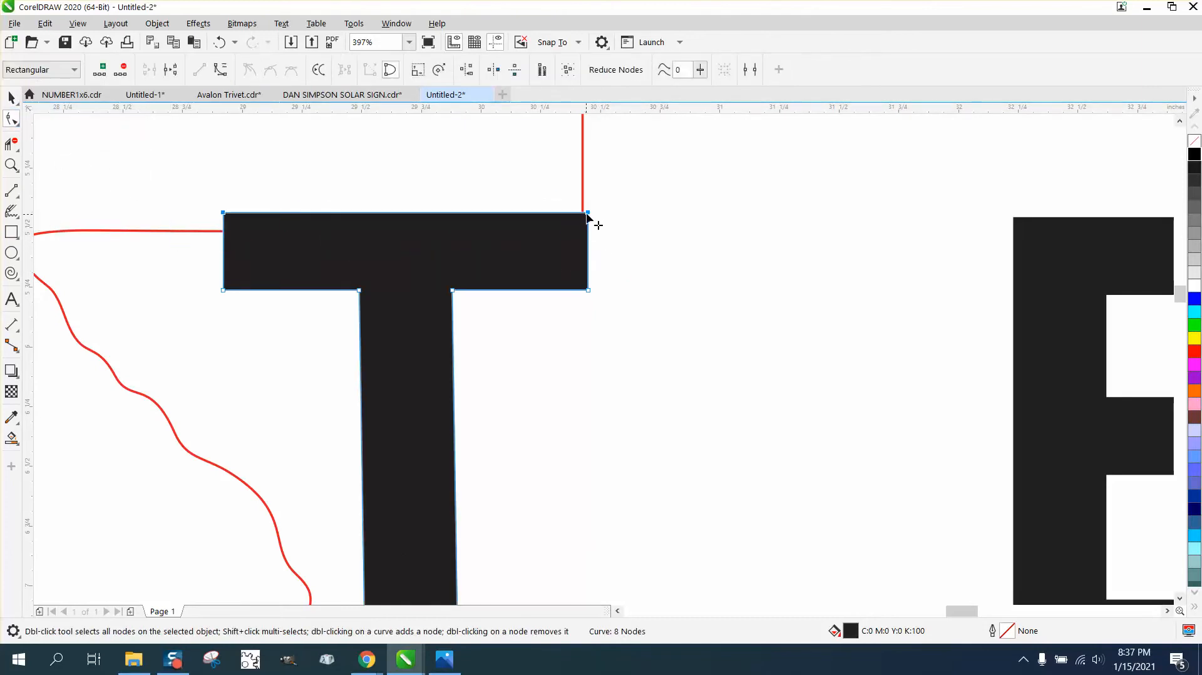
{"action": "mouse_move", "coordinate": [589, 213]}
{"action": "left_mouse_down"}
{"action": "mouse_move", "coordinate": [579, 232]}
{"action": "mouse_move", "coordinate": [582, 219]}
{"action": "left_mouse_up"}
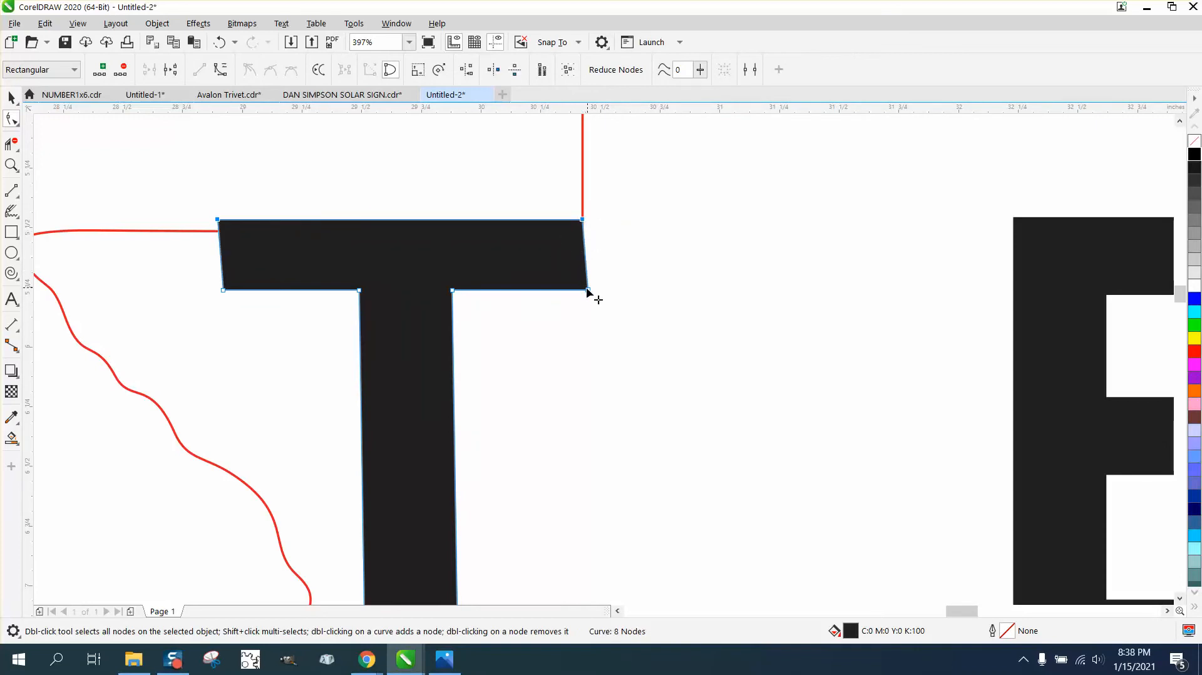
{"action": "left_click_drag", "start_coordinate": [588, 291], "coordinate": [582, 290]}
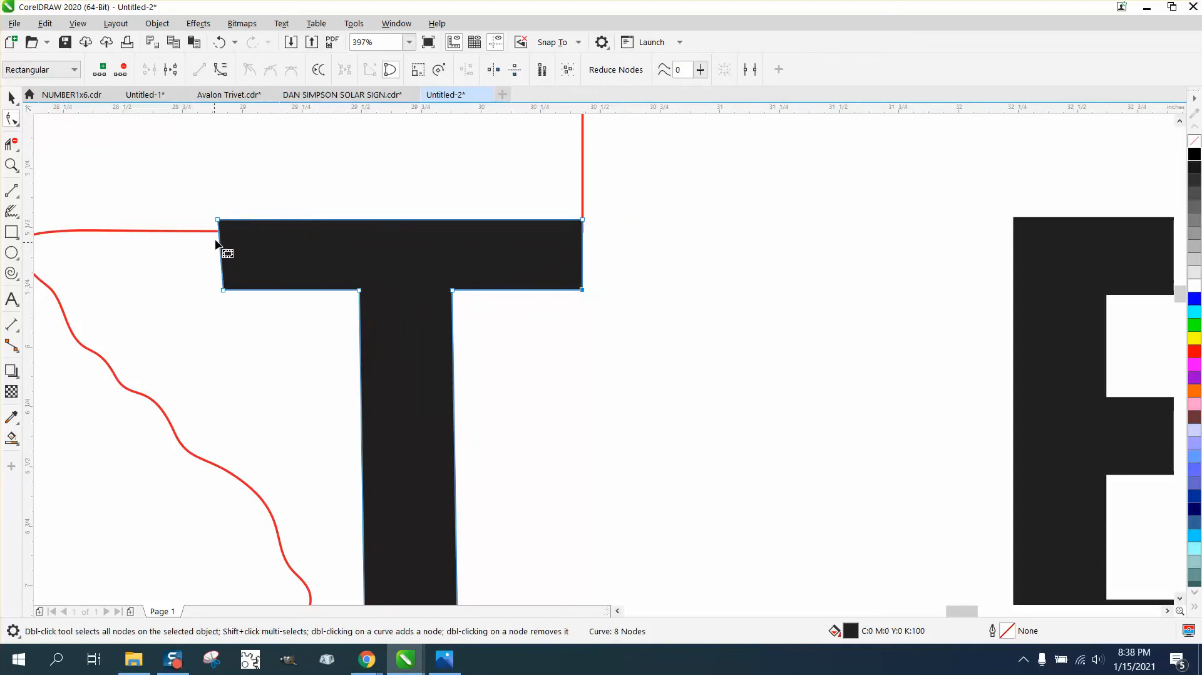
Step: Extend both left corner nodes of the T's crossbar past the outline's western tip
{"action": "left_click_drag", "start_coordinate": [239, 212], "coordinate": [148, 296]}
{"action": "left_click_drag", "start_coordinate": [219, 223], "coordinate": [94, 231]}
{"action": "scroll", "coordinate": [211, 292], "scroll_direction": "down", "scroll_amount": 2}
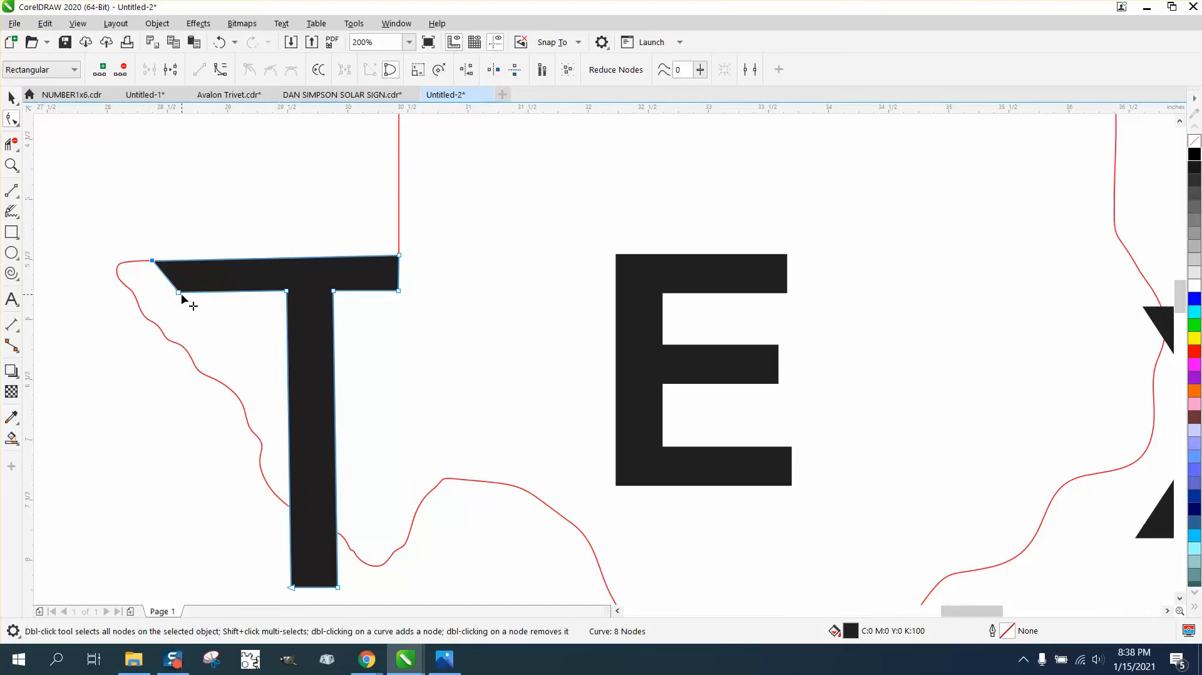
{"action": "left_click_drag", "start_coordinate": [179, 293], "coordinate": [103, 296]}
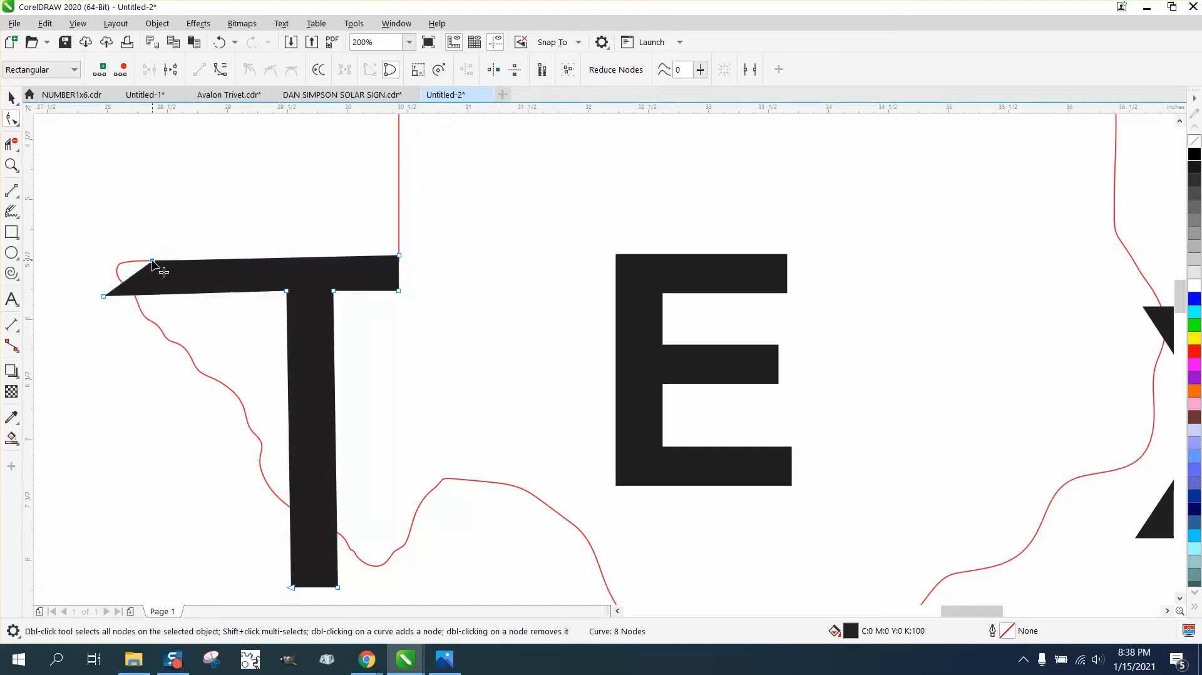
{"action": "left_click_drag", "start_coordinate": [152, 261], "coordinate": [109, 259]}
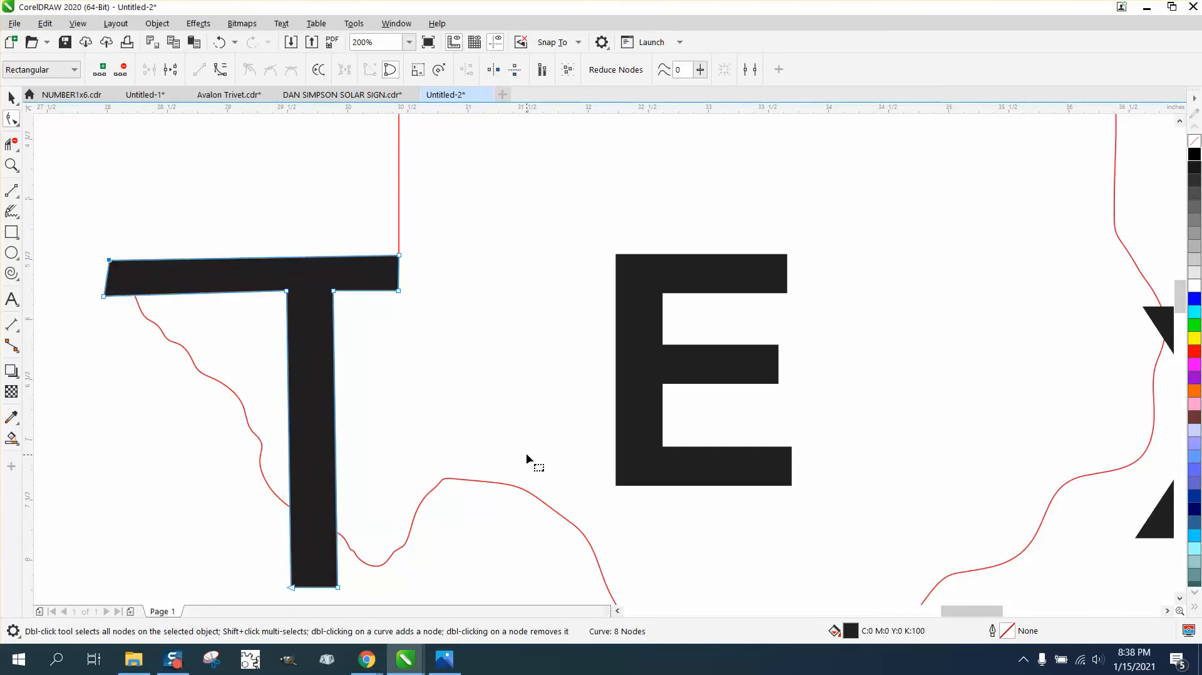
Step: Move the E into the panhandle's top-left corner and stretch it downward to about 5.65 inches tall
{"action": "scroll", "coordinate": [526, 452], "scroll_direction": "down", "scroll_amount": 2}
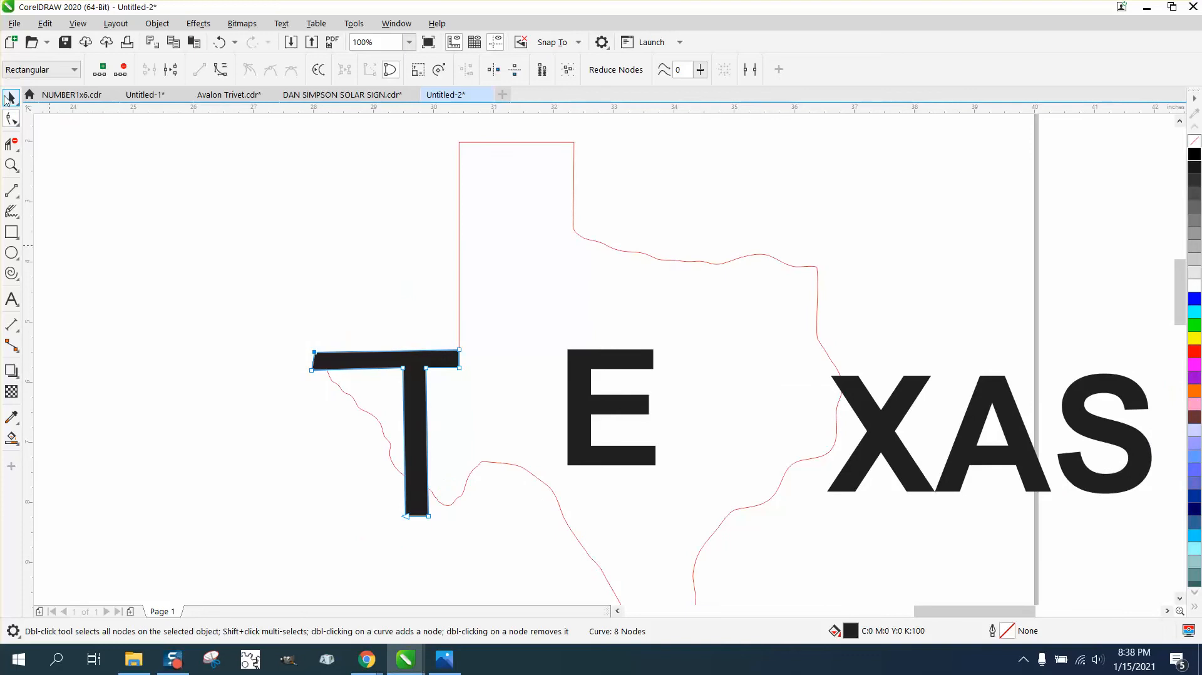
{"action": "left_click", "coordinate": [11, 99]}
{"action": "left_click_drag", "start_coordinate": [611, 357], "coordinate": [511, 161]}
{"action": "left_click_drag", "start_coordinate": [503, 260], "coordinate": [512, 480]}
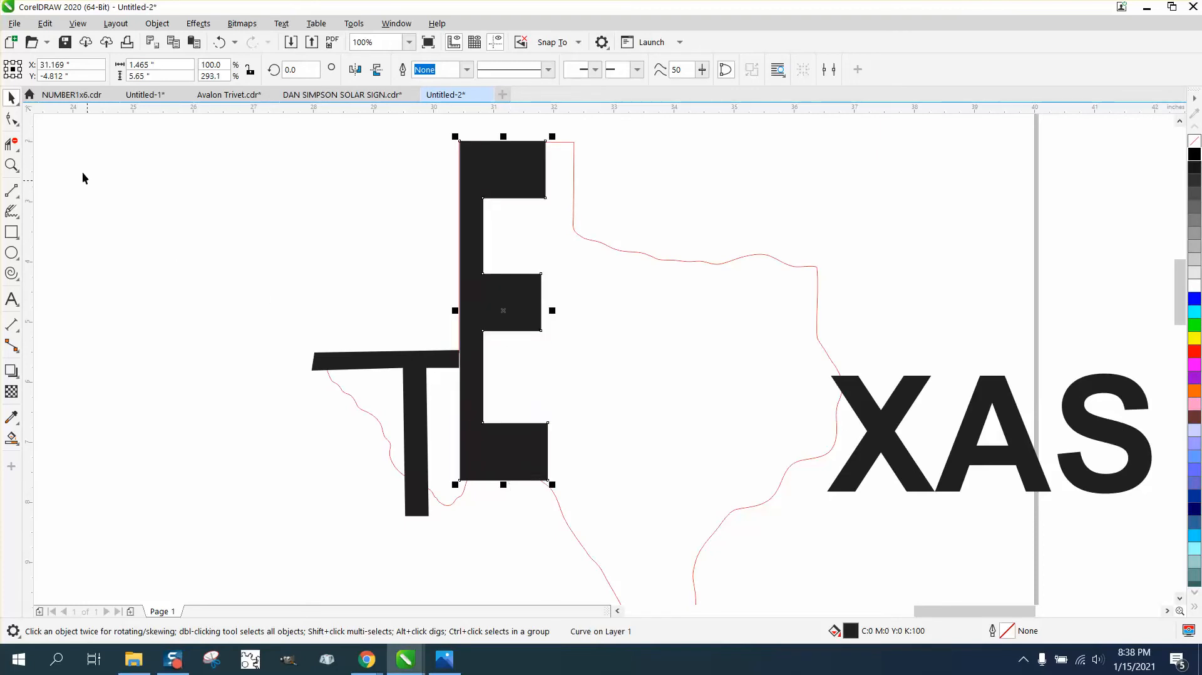
Step: Extend the end of the E's top arm to the eastern edge of the outline's panhandle
{"action": "left_click", "coordinate": [12, 118]}
{"action": "left_click", "coordinate": [546, 198]}
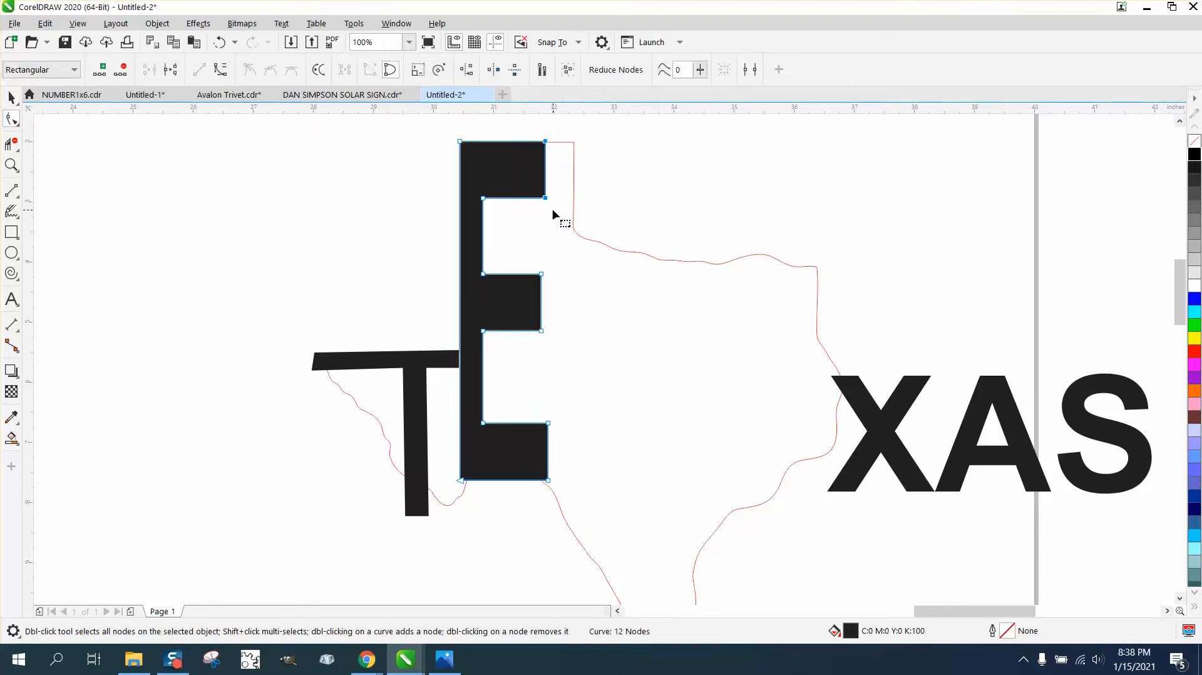
{"action": "left_click_drag", "start_coordinate": [545, 201], "coordinate": [573, 199]}
Step: Move the X beside the E inside the outline and stretch it to about 2.23 inches wide and 6.64 inches tall
{"action": "scroll", "coordinate": [402, 301], "scroll_direction": "down", "scroll_amount": 1}
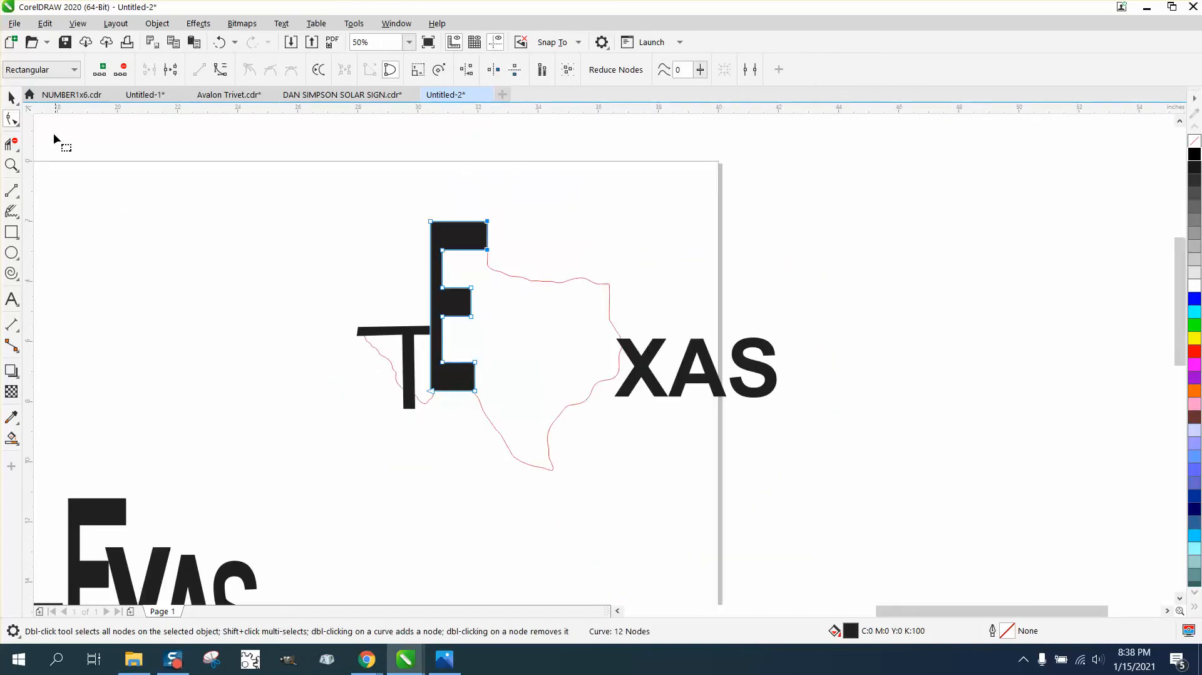
{"action": "left_click", "coordinate": [12, 97]}
{"action": "left_click_drag", "start_coordinate": [654, 359], "coordinate": [511, 470]}
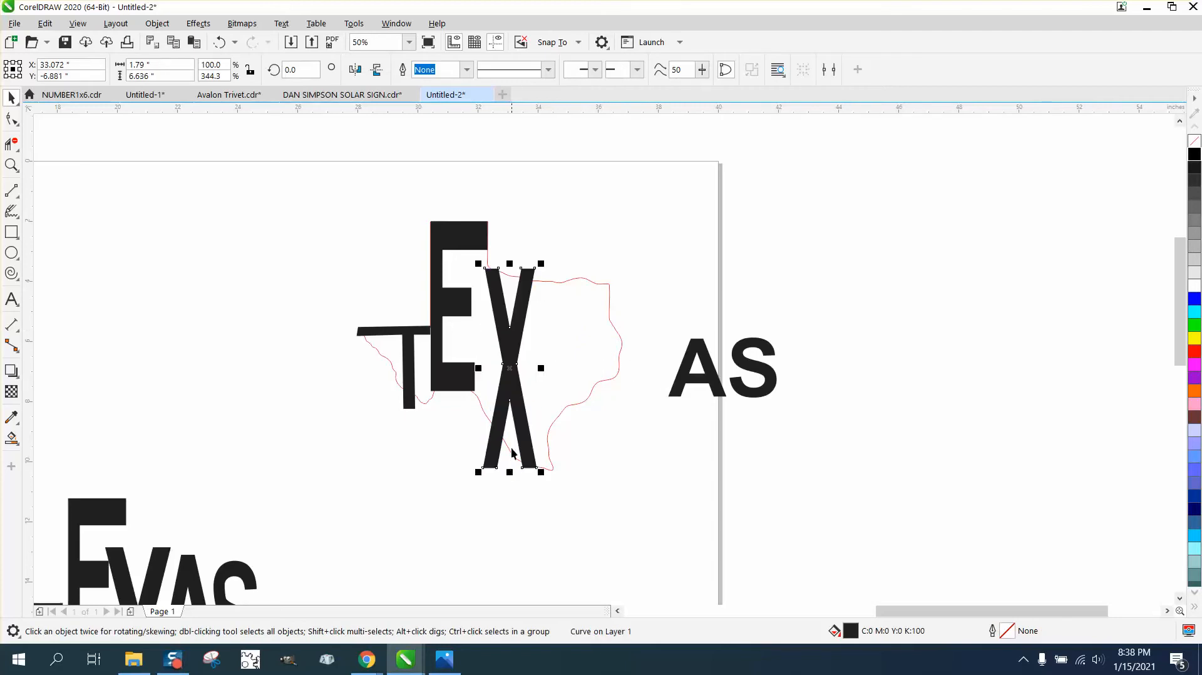
{"action": "left_click_drag", "start_coordinate": [514, 369], "coordinate": [547, 364]}
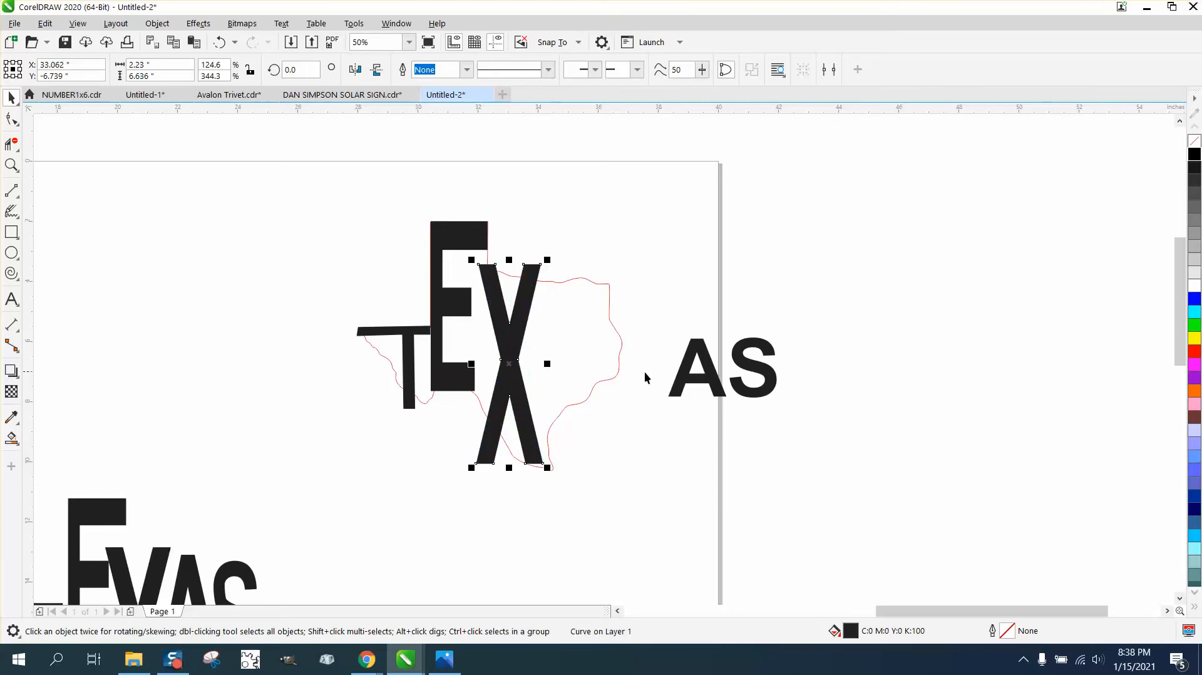
Step: Fit the A and S into the outline's eastern part, stretching the A to about 6.14 inches tall and the S to about 3.68 inches
{"action": "left_click", "coordinate": [682, 374]}
{"action": "left_click_drag", "start_coordinate": [682, 375], "coordinate": [568, 461]}
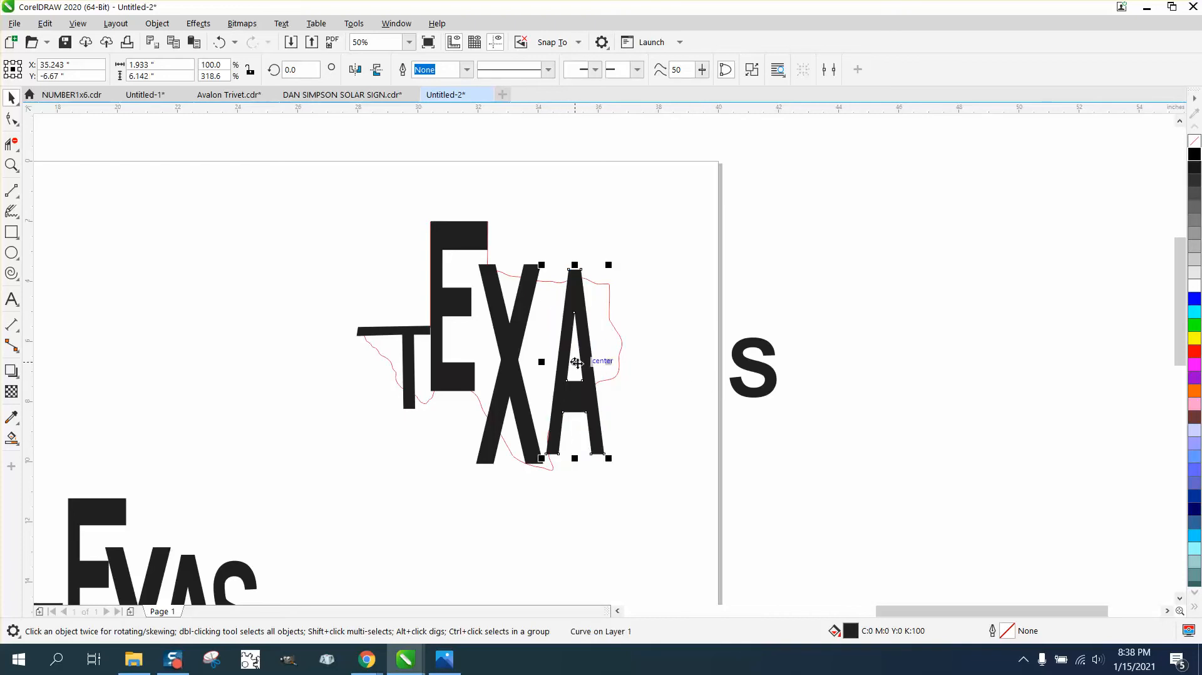
{"action": "left_click_drag", "start_coordinate": [575, 364], "coordinate": [560, 368]}
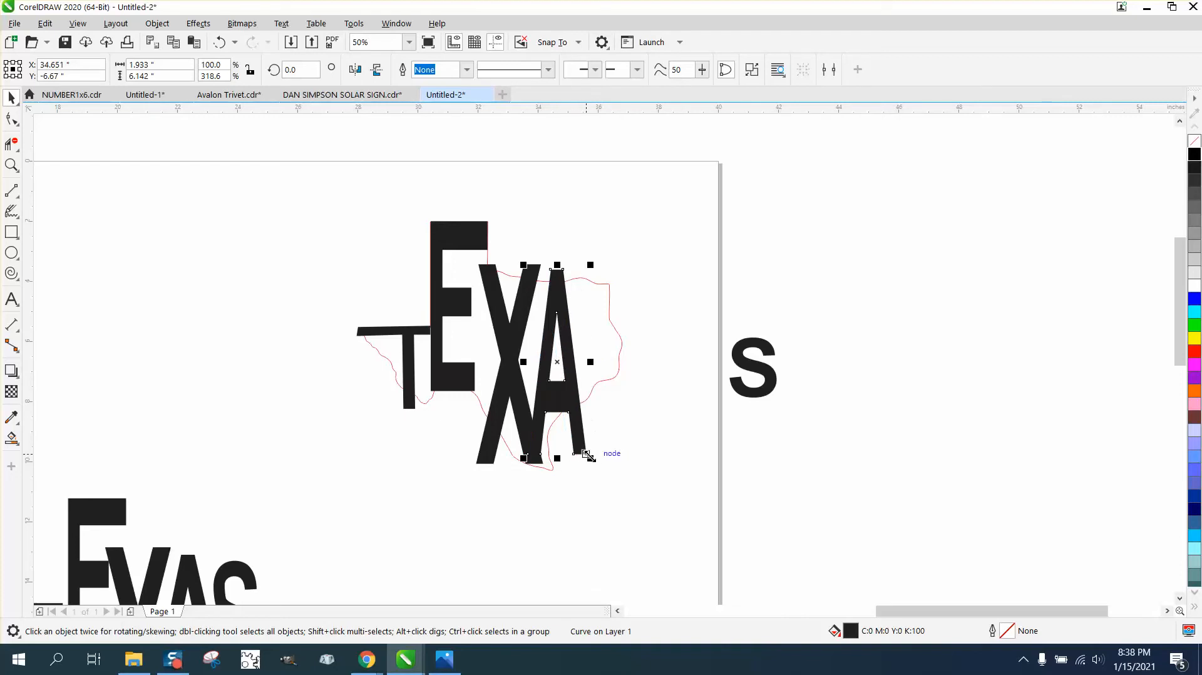
{"action": "left_click", "coordinate": [740, 382]}
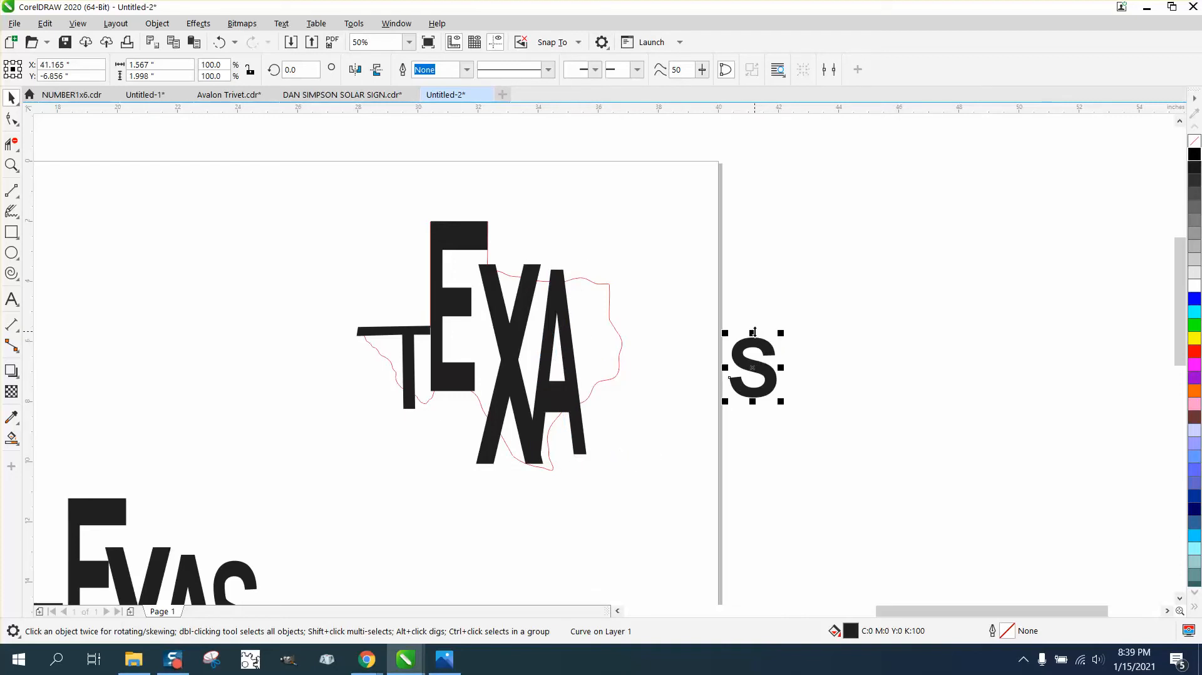
{"action": "left_click_drag", "start_coordinate": [753, 332], "coordinate": [619, 340]}
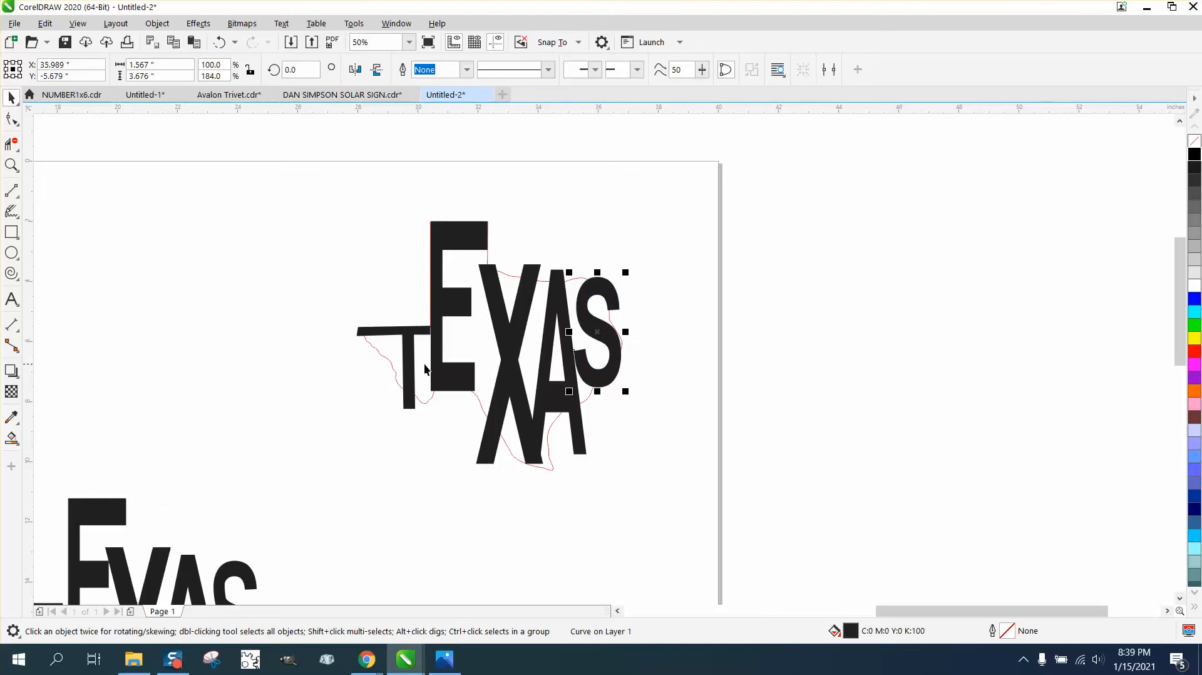
Step: Extend the end of the X's lower-right leg about 0.36 inches downward, past the outline's southern edge
{"action": "left_click", "coordinate": [11, 165]}
{"action": "left_click_drag", "start_coordinate": [384, 198], "coordinate": [794, 555]}
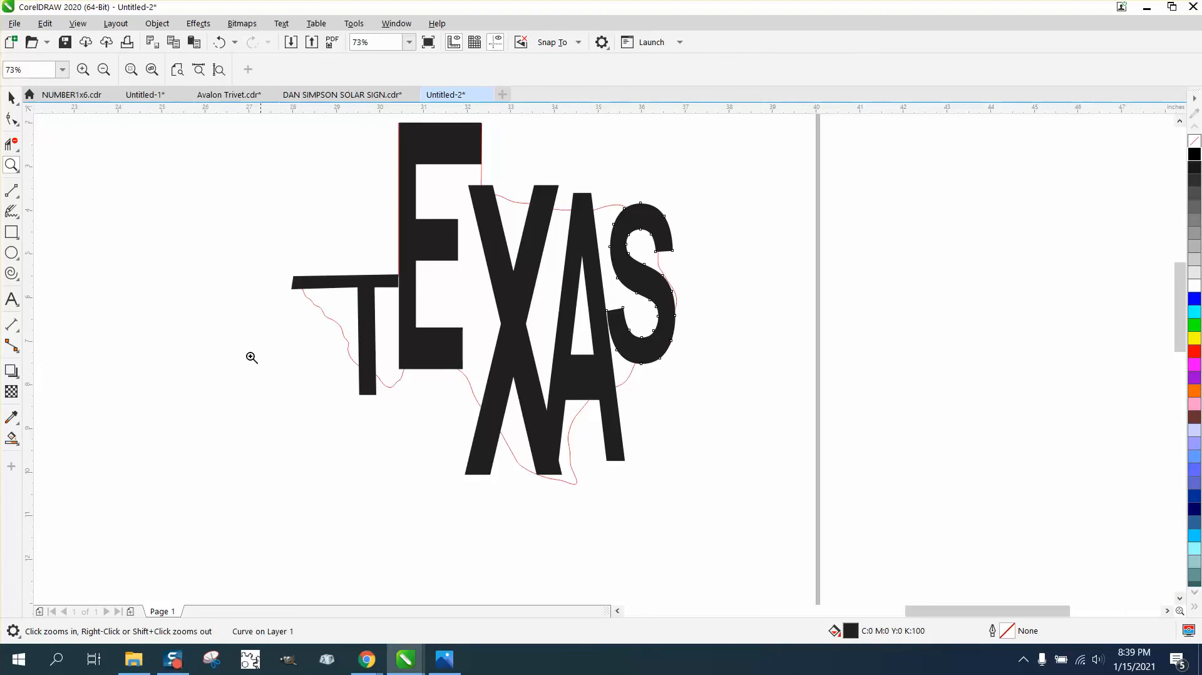
{"action": "left_click", "coordinate": [13, 165]}
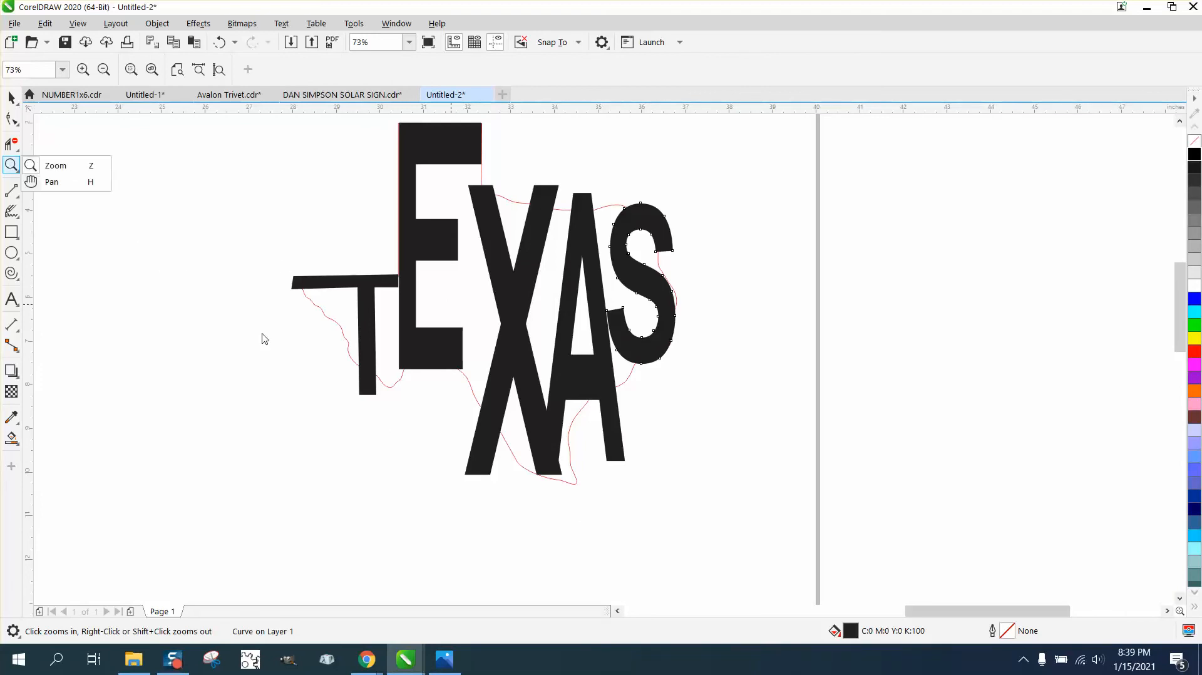
{"action": "left_click", "coordinate": [38, 170]}
{"action": "left_click", "coordinate": [299, 293]}
{"action": "left_click_drag", "start_coordinate": [311, 306], "coordinate": [738, 471]}
{"action": "left_click_drag", "start_coordinate": [801, 492], "coordinate": [1058, 611]}
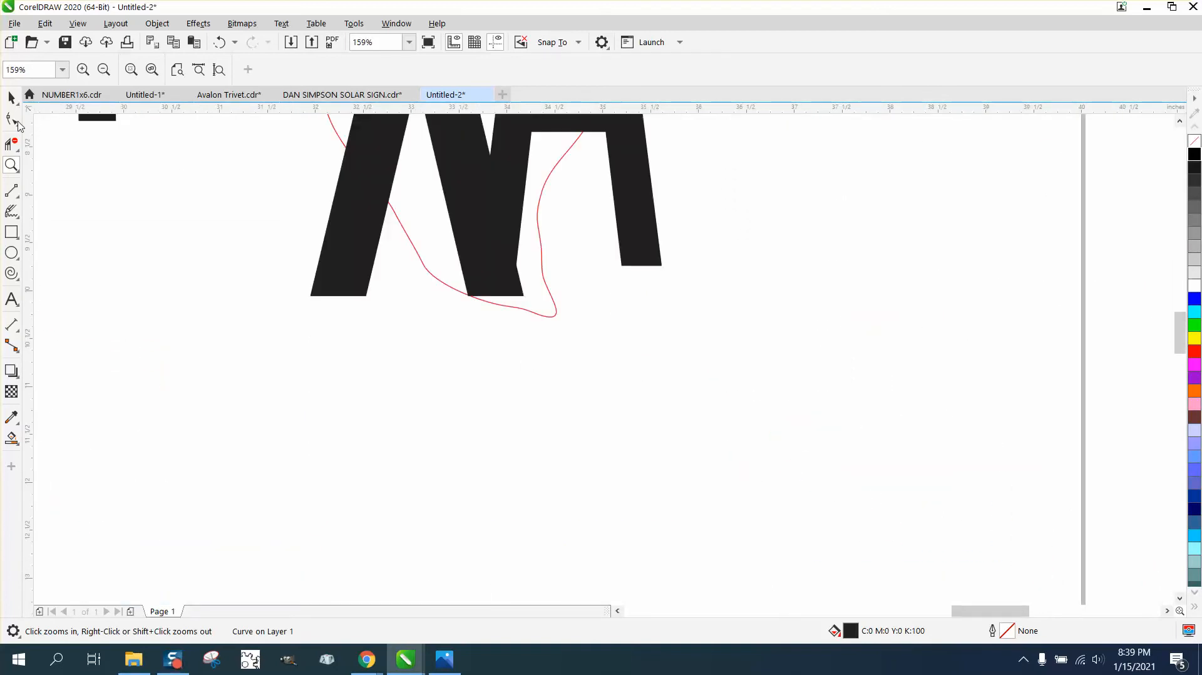
{"action": "left_click", "coordinate": [15, 120]}
{"action": "left_click", "coordinate": [498, 201]}
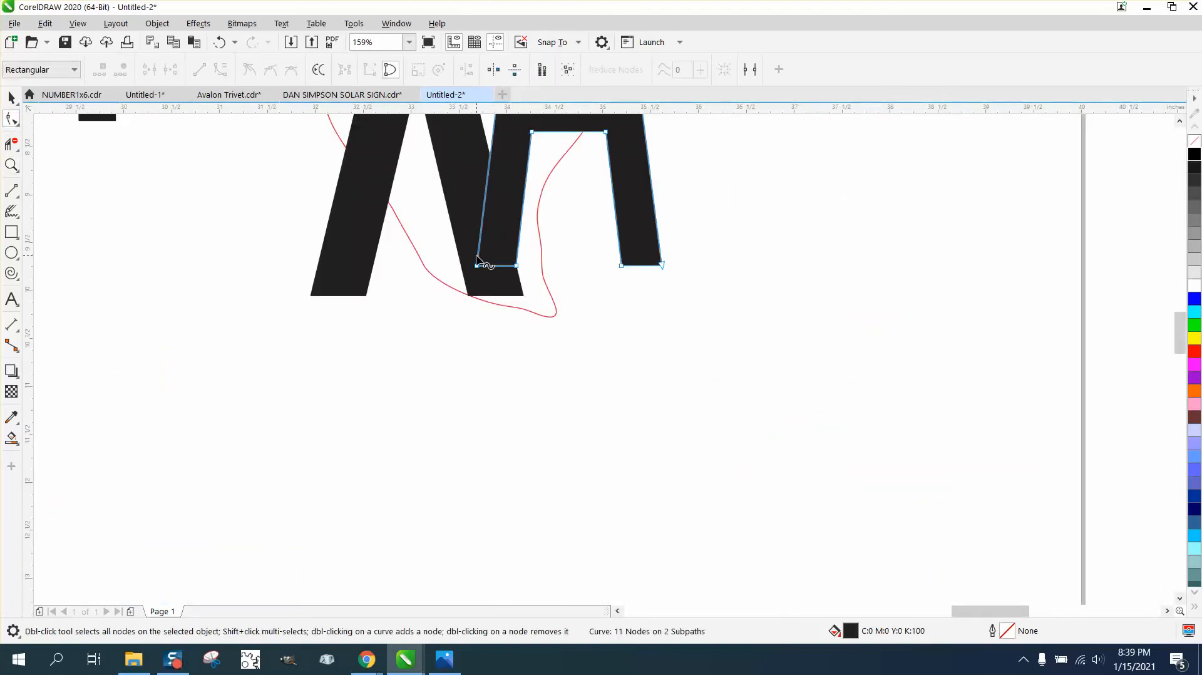
{"action": "left_click", "coordinate": [469, 287]}
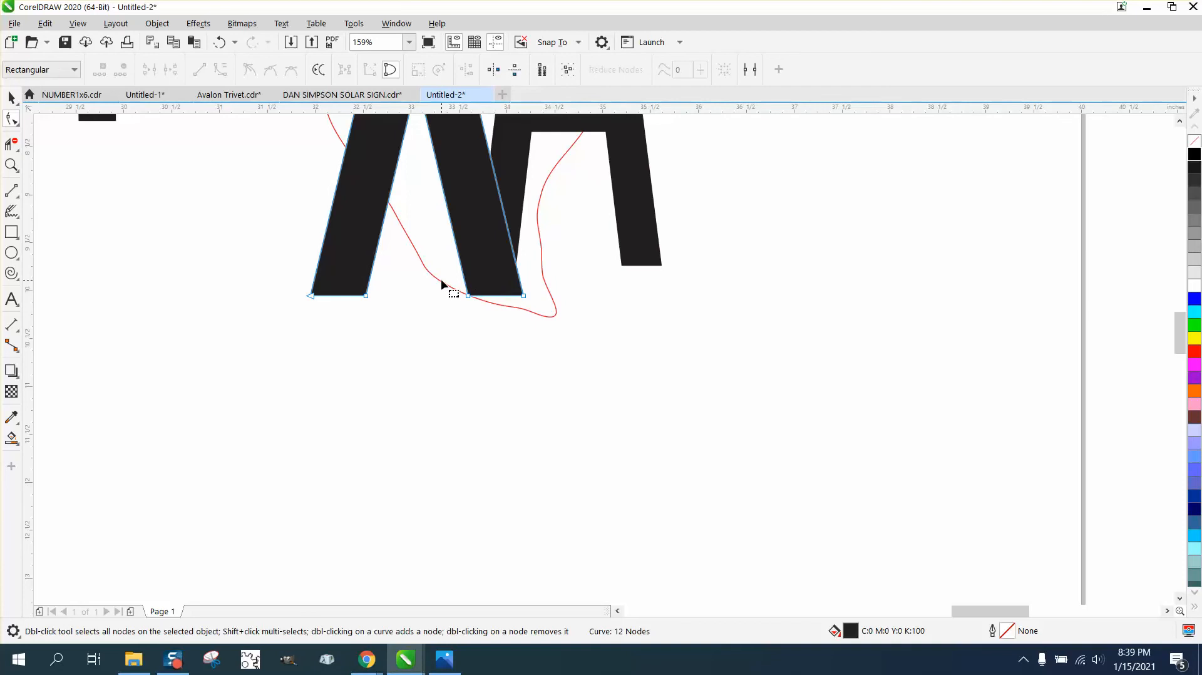
{"action": "left_click_drag", "start_coordinate": [442, 280], "coordinate": [528, 335]}
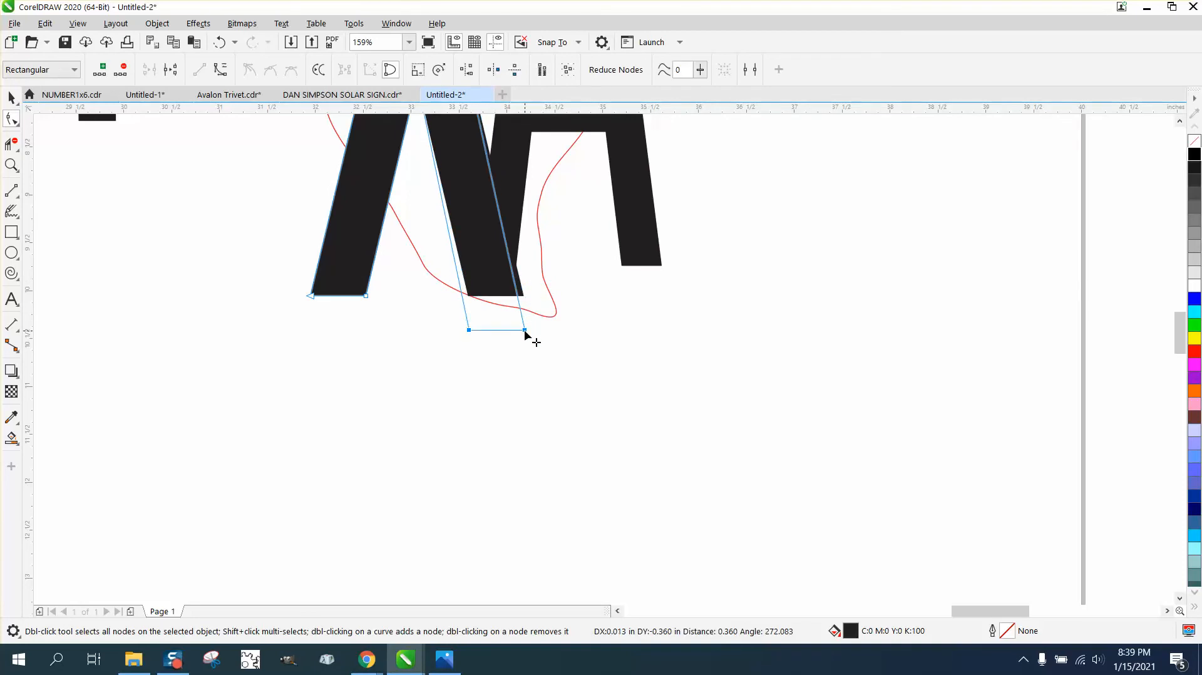
Step: Extend the A's left leg down toward the outline's southern tip and undo the last sideways adjustment of its end
{"action": "left_click", "coordinate": [514, 257]}
{"action": "left_click_drag", "start_coordinate": [515, 266], "coordinate": [530, 318]}
{"action": "scroll", "coordinate": [510, 316], "scroll_direction": "down", "scroll_amount": 3}
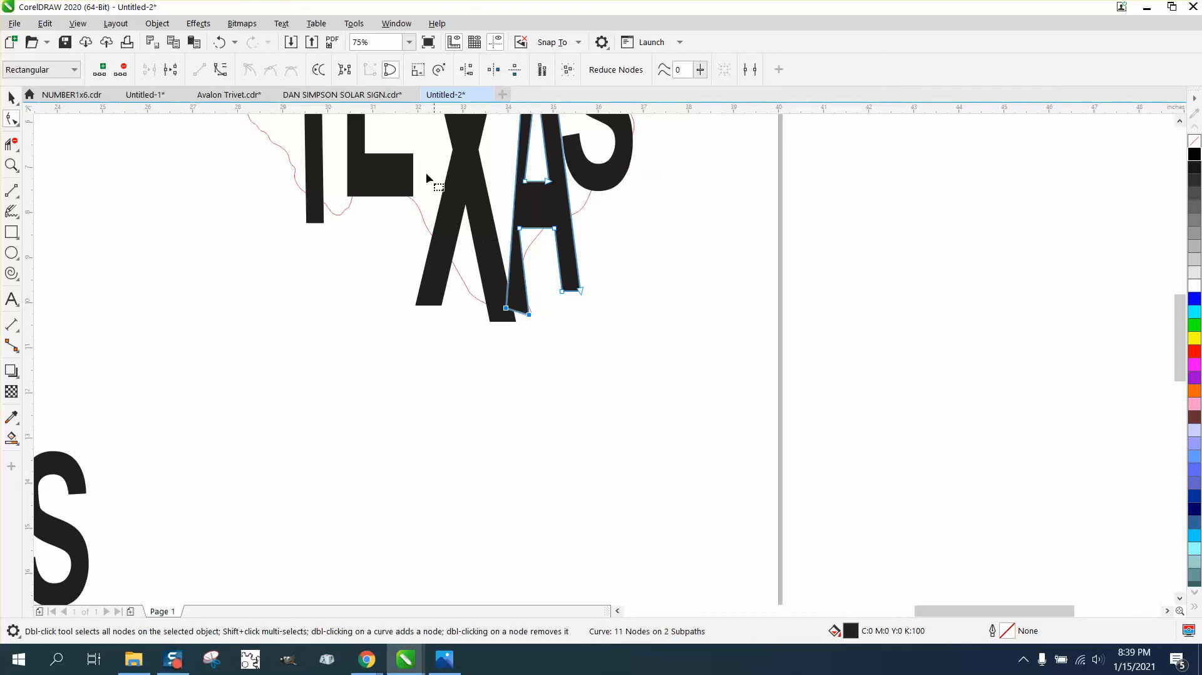
{"action": "left_click", "coordinate": [219, 42]}
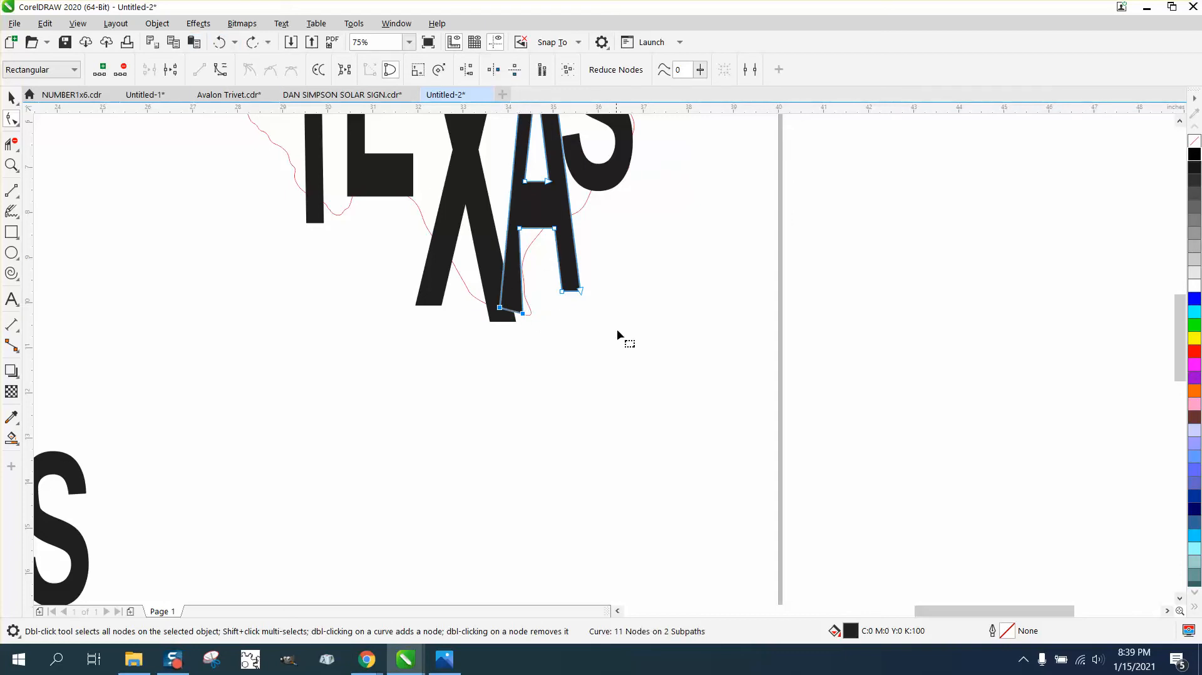
Step: Shift the S slightly up and left, and widen it to about 1.75 inches so it covers more of the outline's eastern edge
{"action": "scroll", "coordinate": [605, 329], "scroll_direction": "down", "scroll_amount": 1}
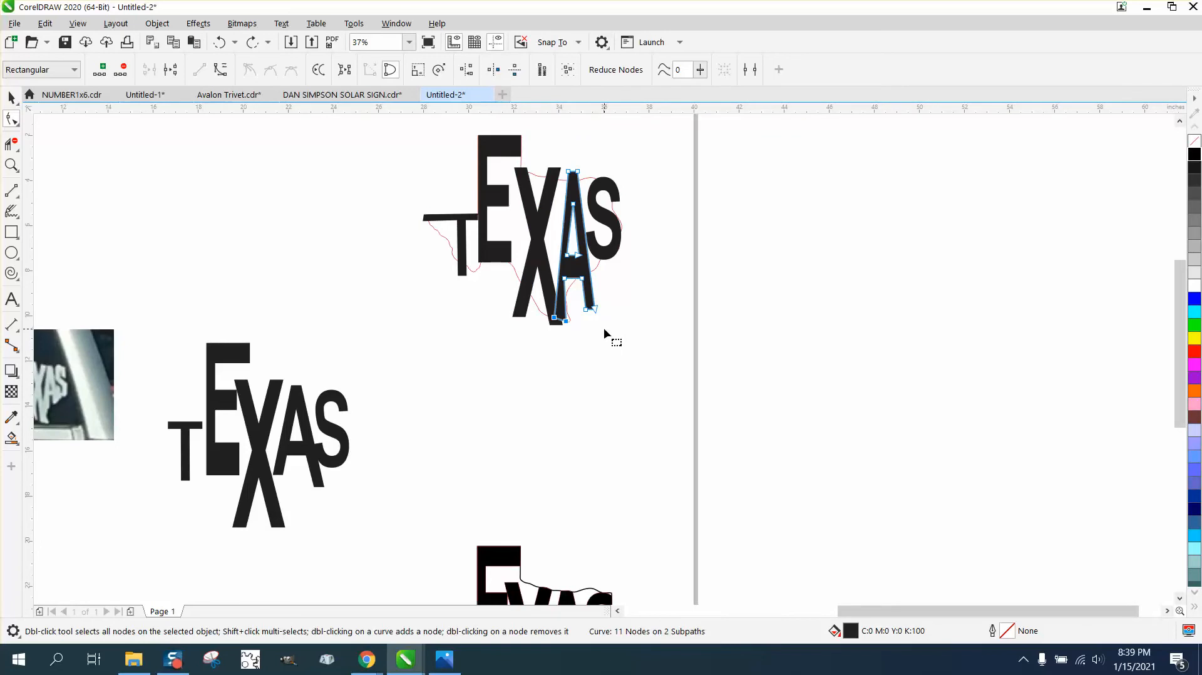
{"action": "left_click", "coordinate": [17, 167]}
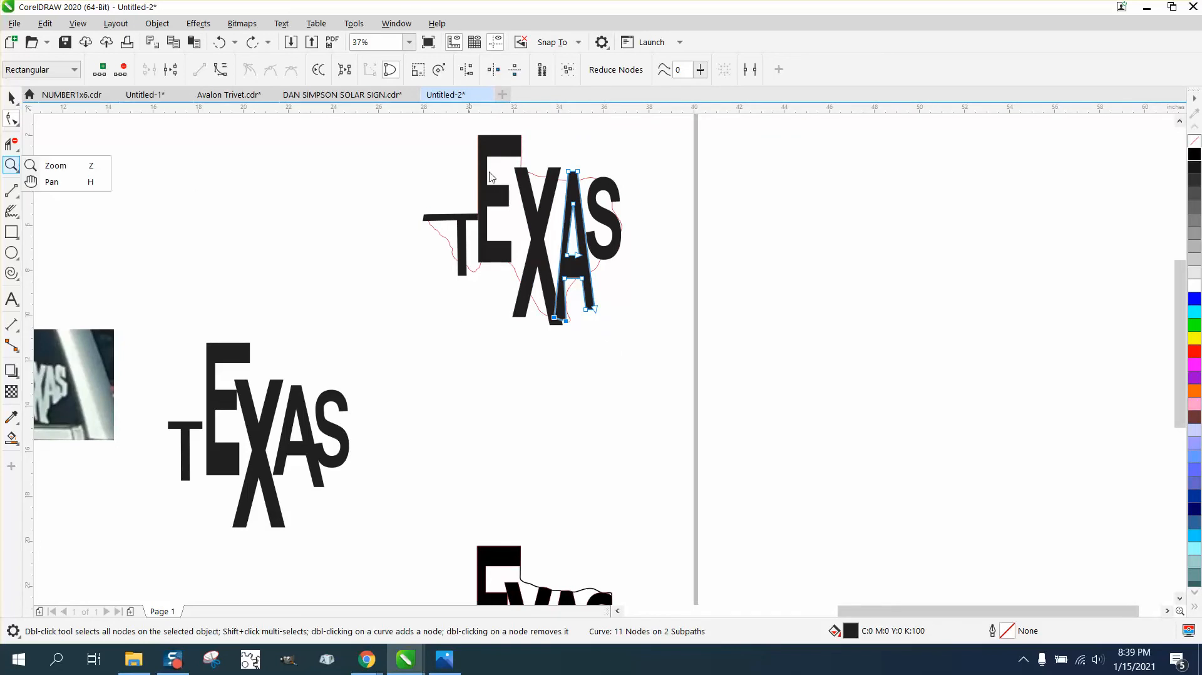
{"action": "left_click", "coordinate": [54, 164]}
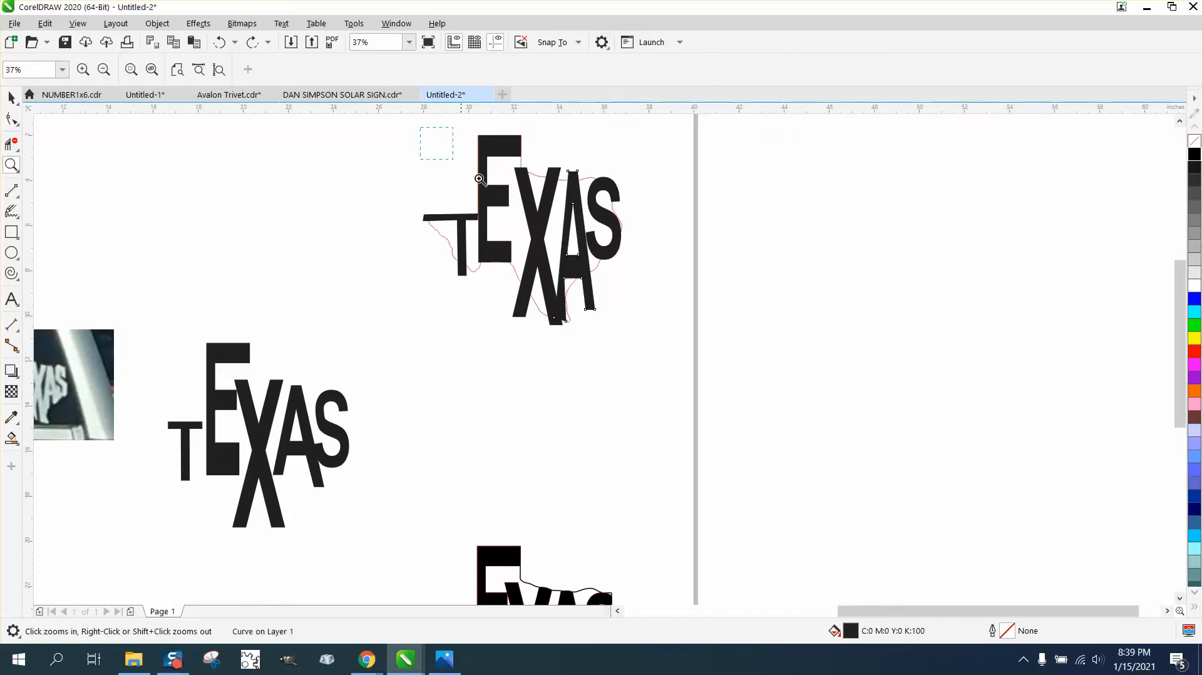
{"action": "left_click", "coordinate": [601, 254]}
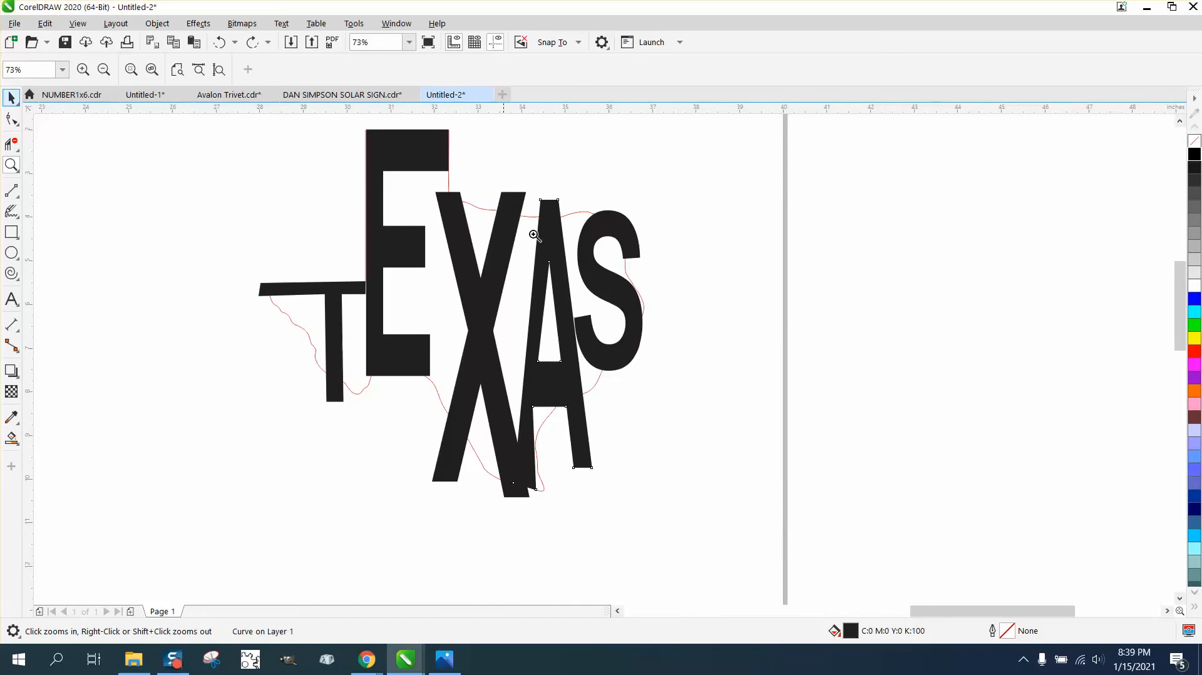
{"action": "left_click", "coordinate": [634, 244]}
{"action": "key", "text": "space"}
{"action": "left_click_drag", "start_coordinate": [622, 241], "coordinate": [617, 236]}
{"action": "left_click_drag", "start_coordinate": [645, 286], "coordinate": [653, 288]}
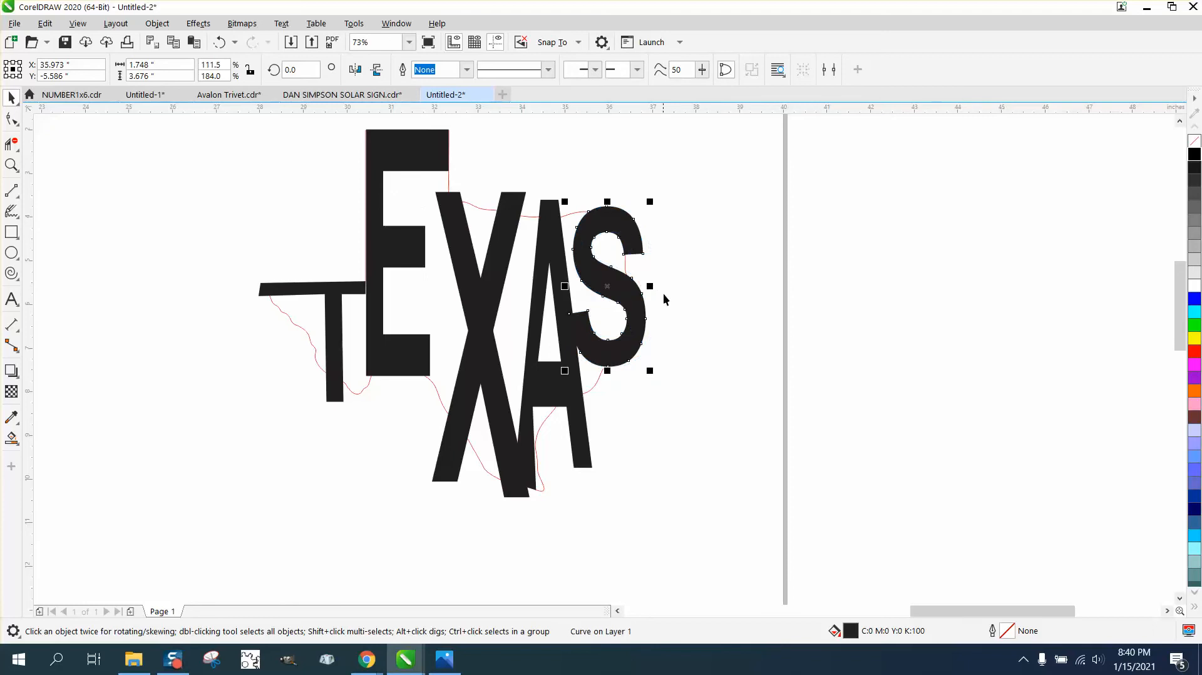
{"action": "left_click", "coordinate": [696, 277]}
Step: Move the red Texas outline 18 inches to the right, clear of the letters
{"action": "left_click", "coordinate": [548, 252]}
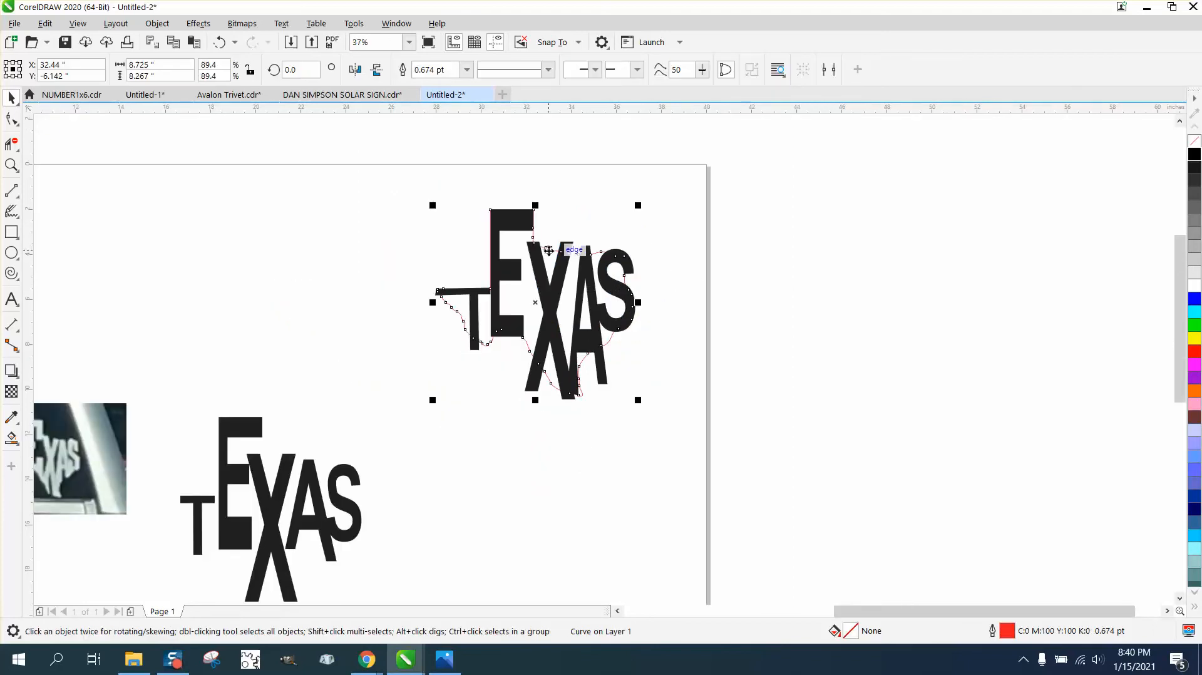
{"action": "key", "text": "Right"}
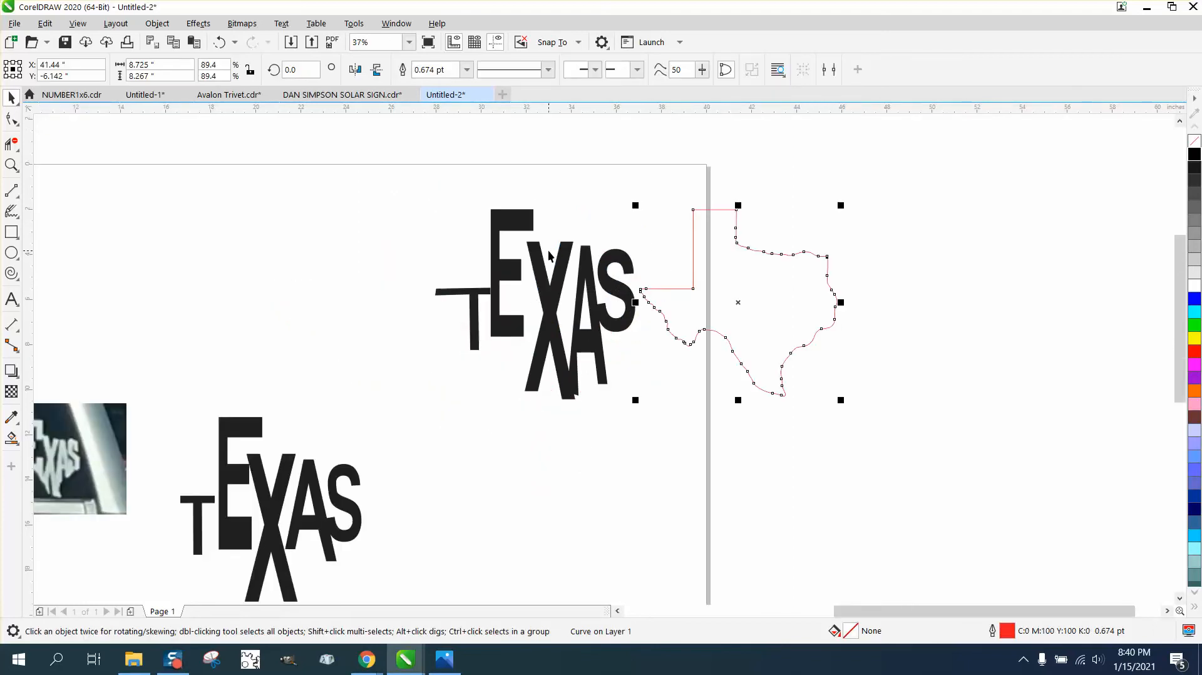
{"action": "key", "text": "Right"}
Step: Group the five reshaped TEXAS letters
{"action": "left_click_drag", "start_coordinate": [411, 182], "coordinate": [657, 406]}
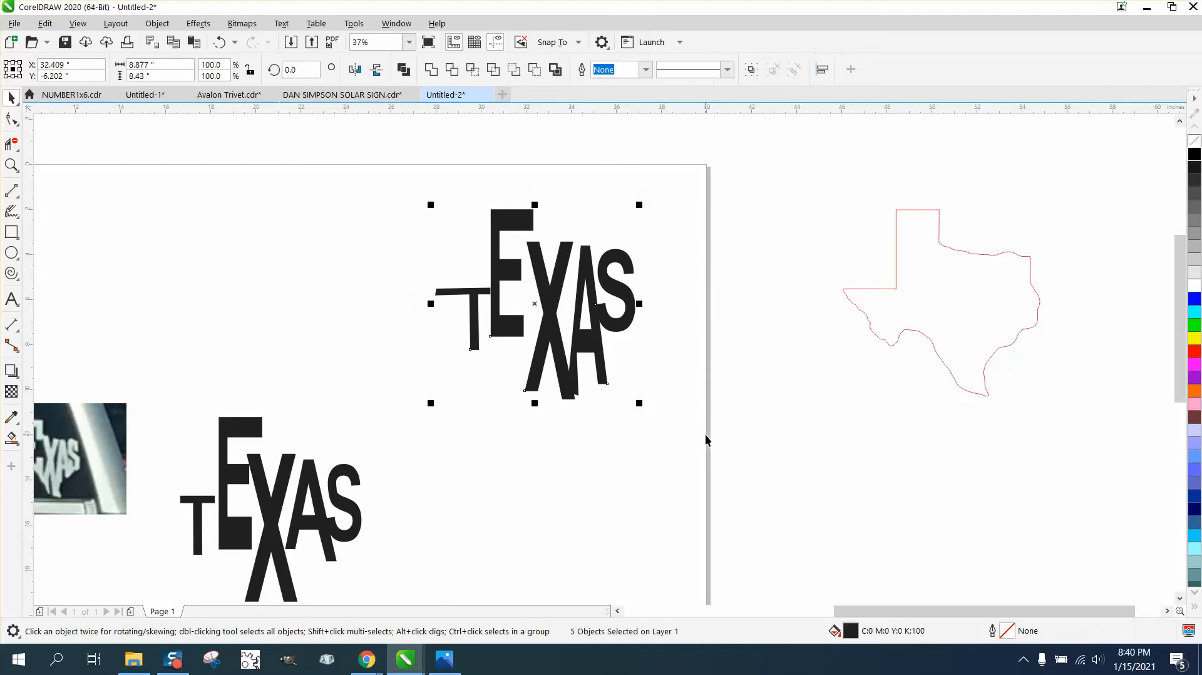
{"action": "left_click", "coordinate": [157, 23]}
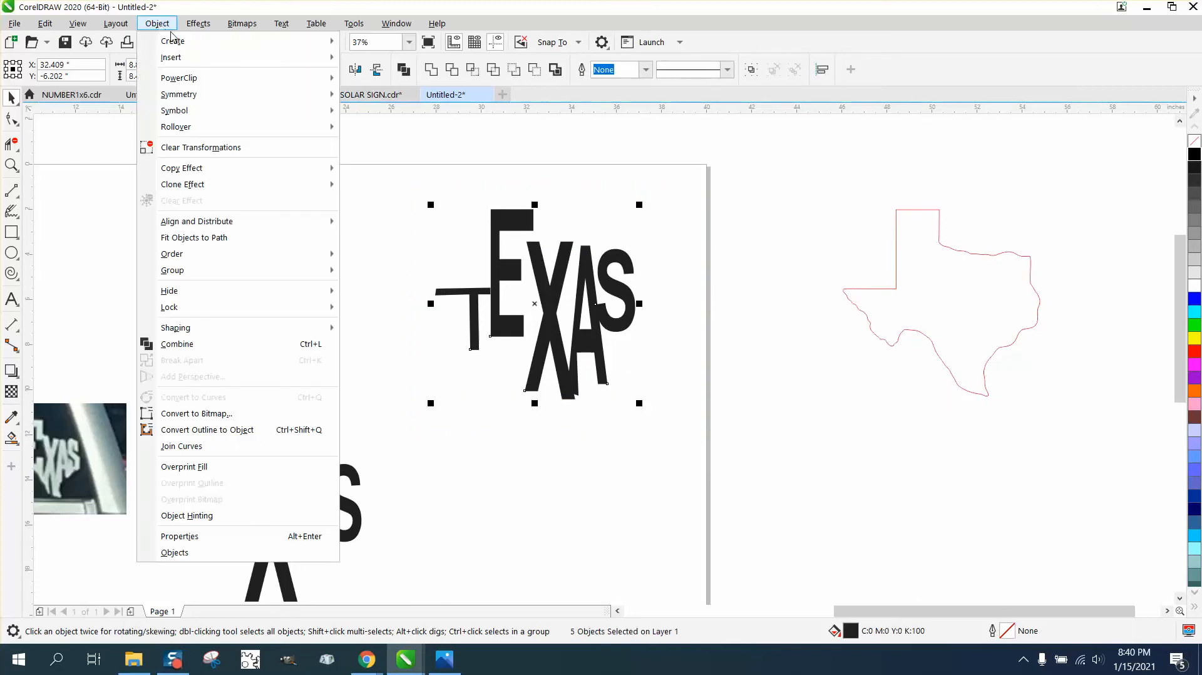
{"action": "mouse_move", "coordinate": [219, 274]}
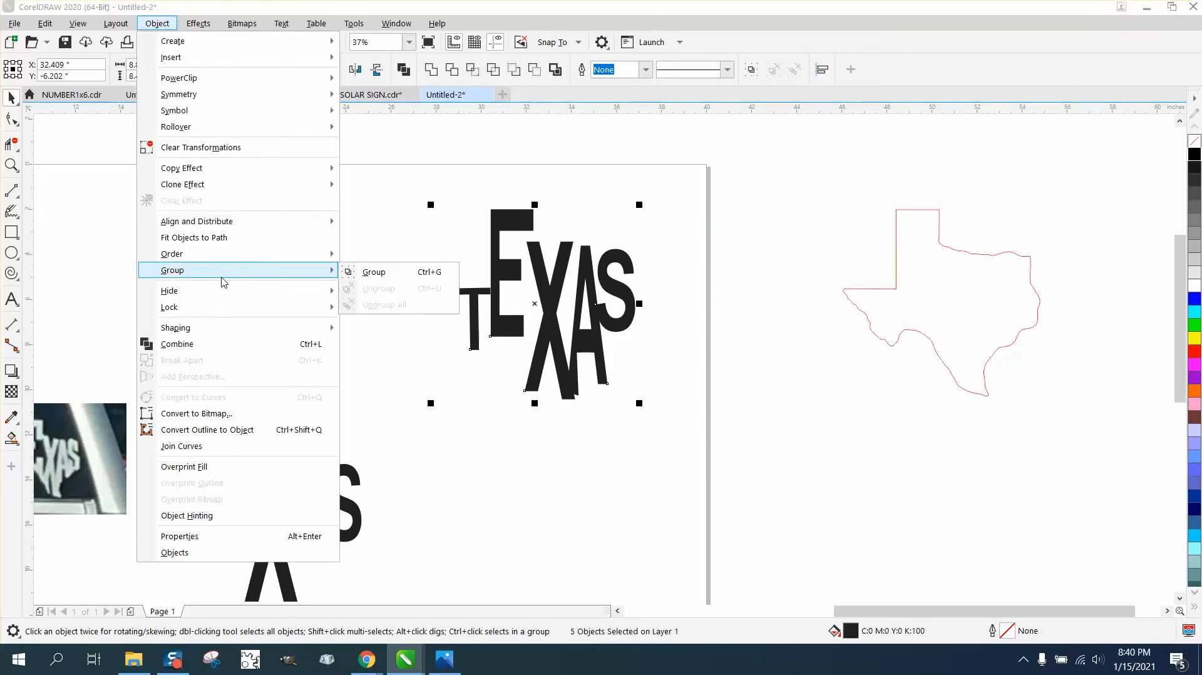
{"action": "left_click", "coordinate": [363, 275]}
Step: Move the red Texas outline 18 inches left, back over the grouped letters
{"action": "left_click", "coordinate": [868, 298]}
{"action": "key", "text": "Left"}
{"action": "key", "text": "Left"}
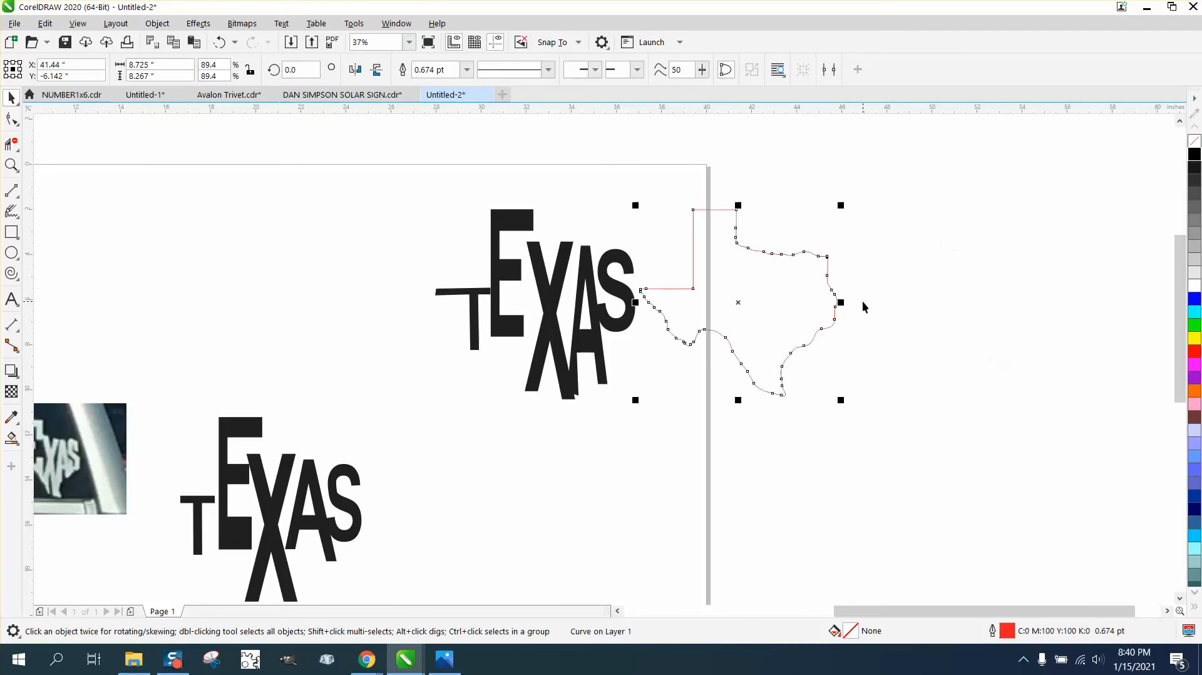
Step: Intersect the state outline with the grouped letters and move the resulting clipped lettering 9 inches to the right
{"action": "left_click_drag", "start_coordinate": [413, 173], "coordinate": [677, 398]}
{"action": "key", "text": "ctrl+g"}
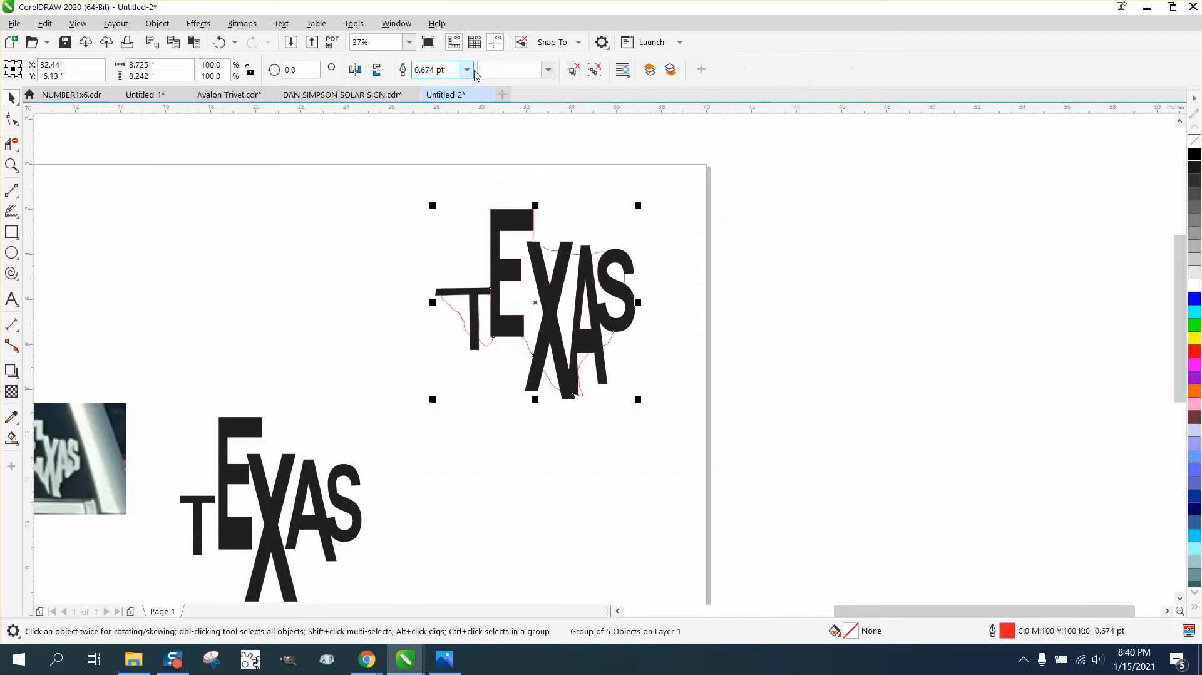
{"action": "key", "text": "Right"}
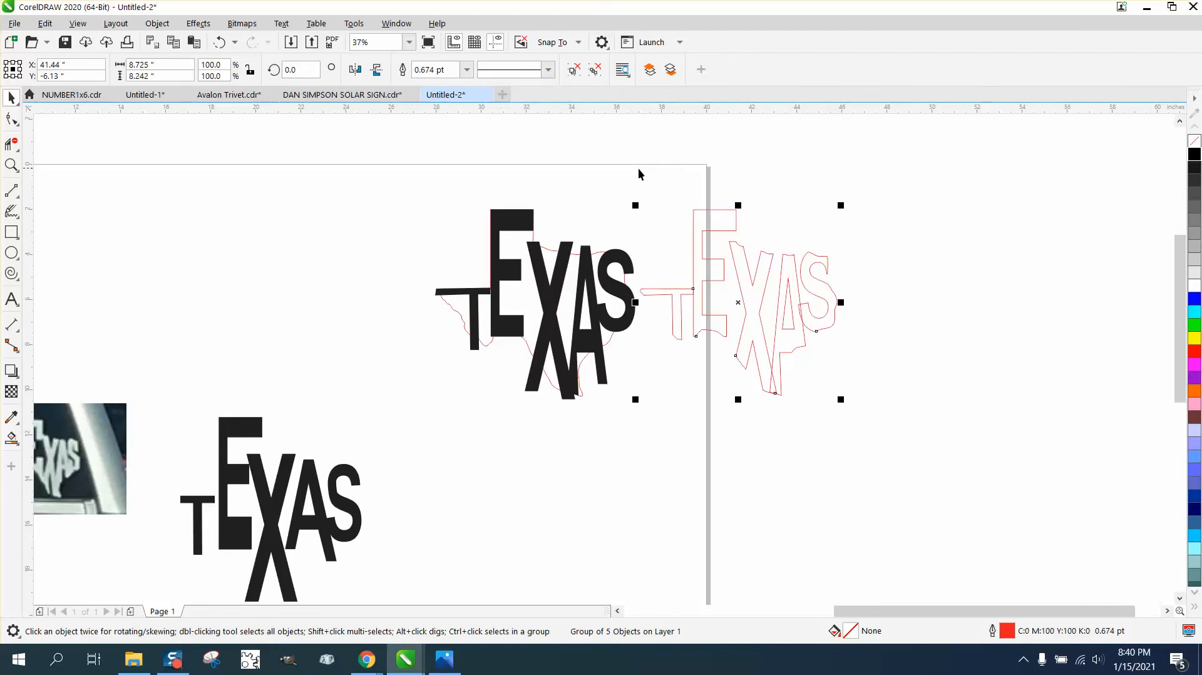
Step: Delete the overlapping line segments where the X meets the A and the A meets the S in the clipped lettering
{"action": "left_click", "coordinate": [11, 166]}
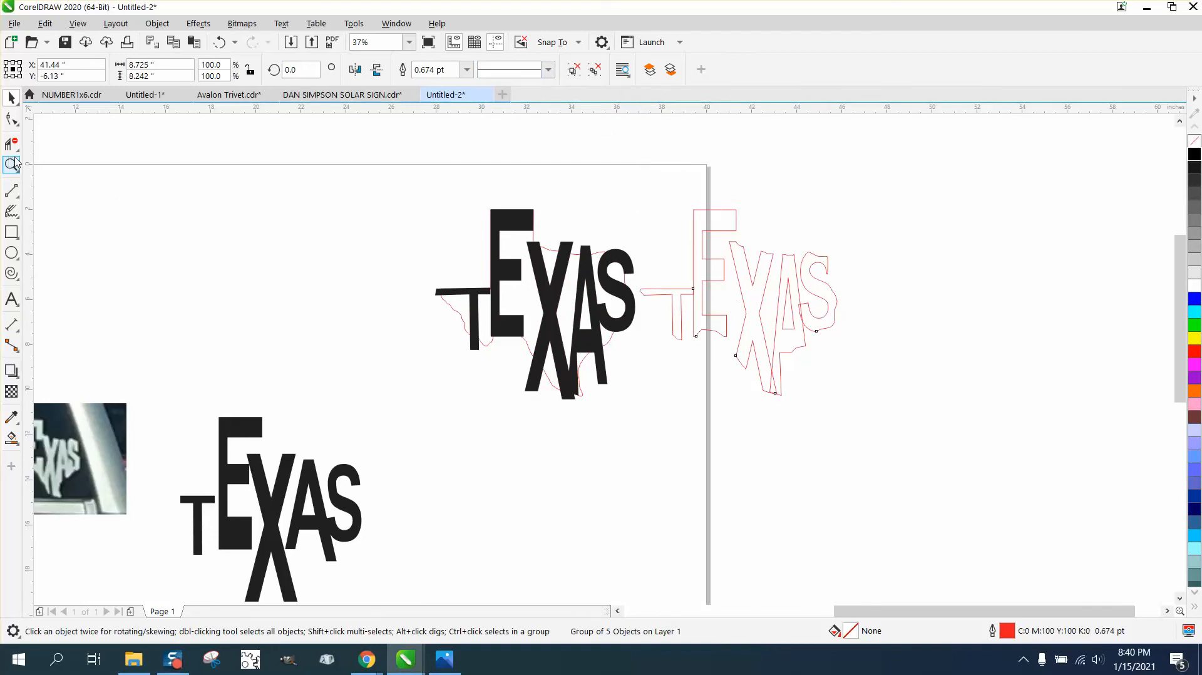
{"action": "left_click_drag", "start_coordinate": [684, 226], "coordinate": [1027, 485]}
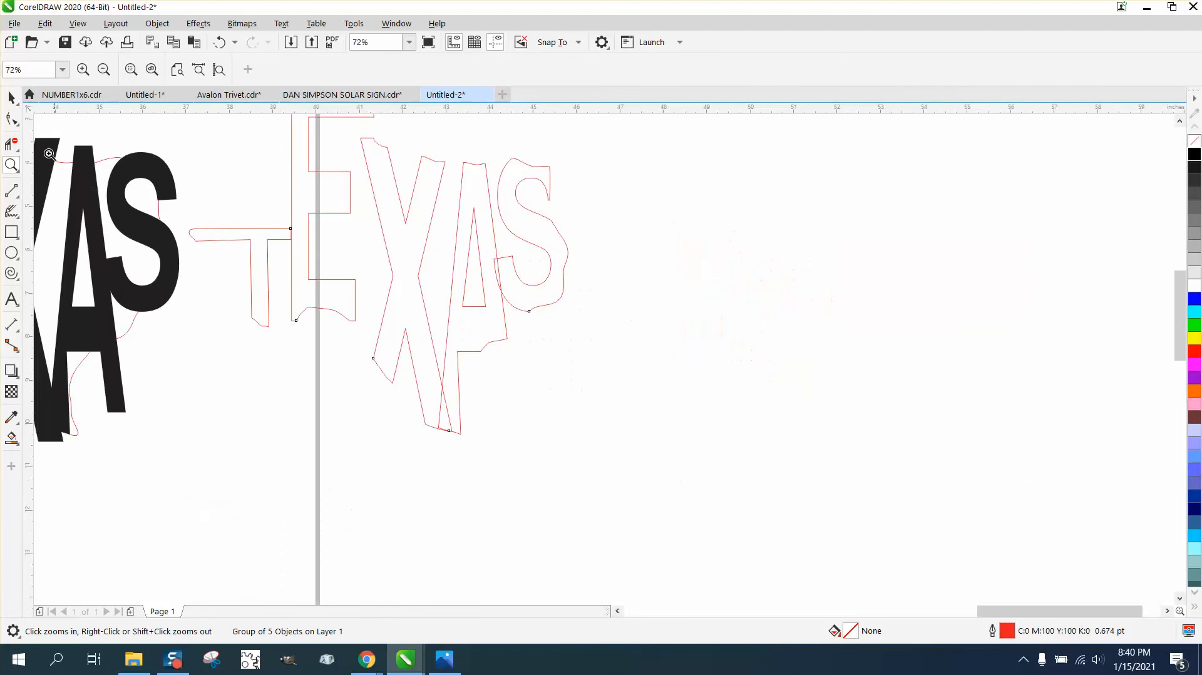
{"action": "left_click", "coordinate": [11, 145]}
{"action": "left_click", "coordinate": [503, 271]}
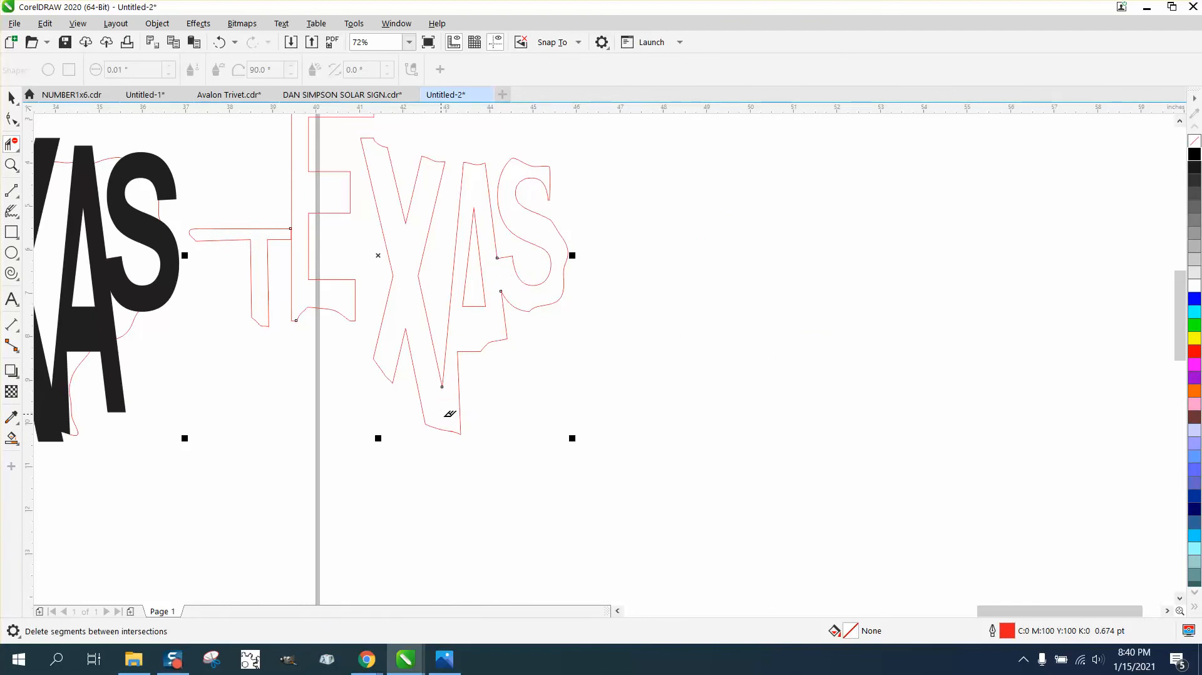
Step: Move the trimmed lettering another 9 inches to the right, away from the original letters
{"action": "scroll", "coordinate": [572, 444], "scroll_direction": "down", "scroll_amount": 2}
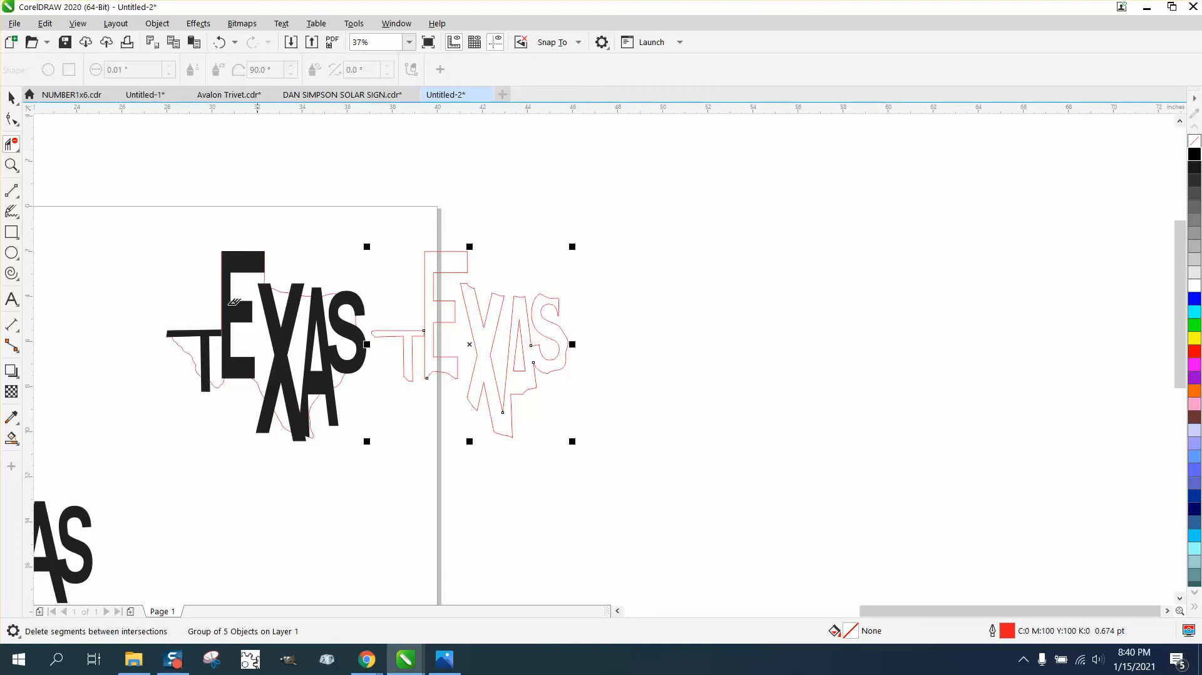
{"action": "left_click", "coordinate": [12, 98]}
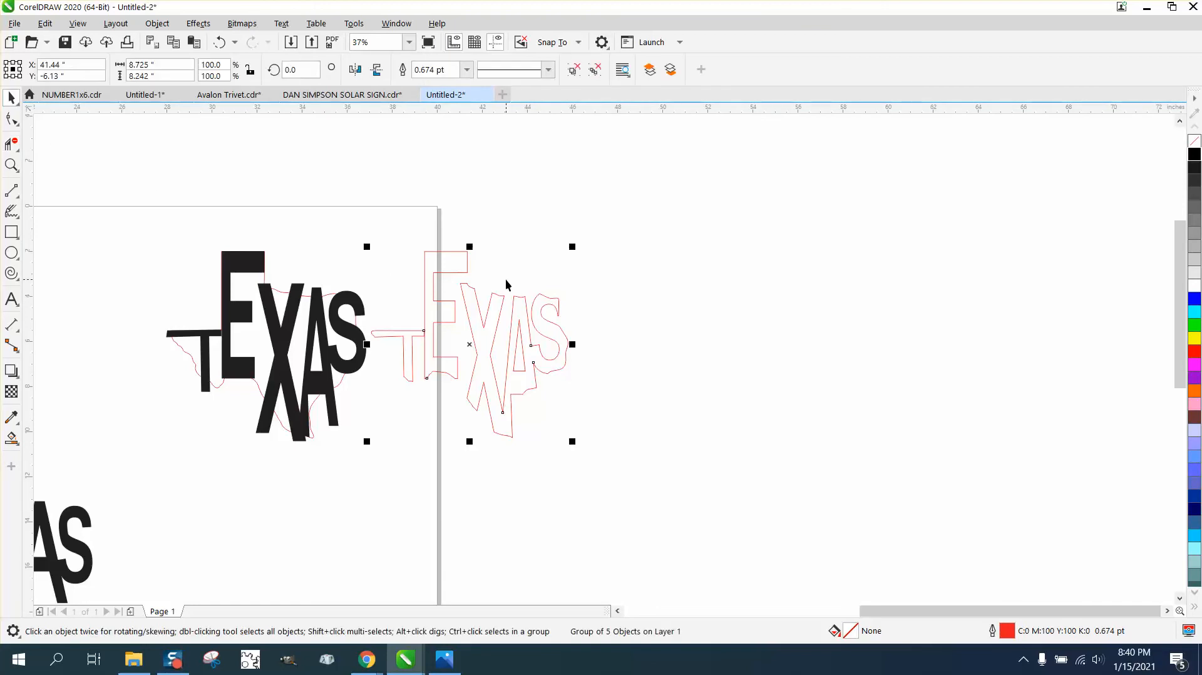
{"action": "key", "text": "Right"}
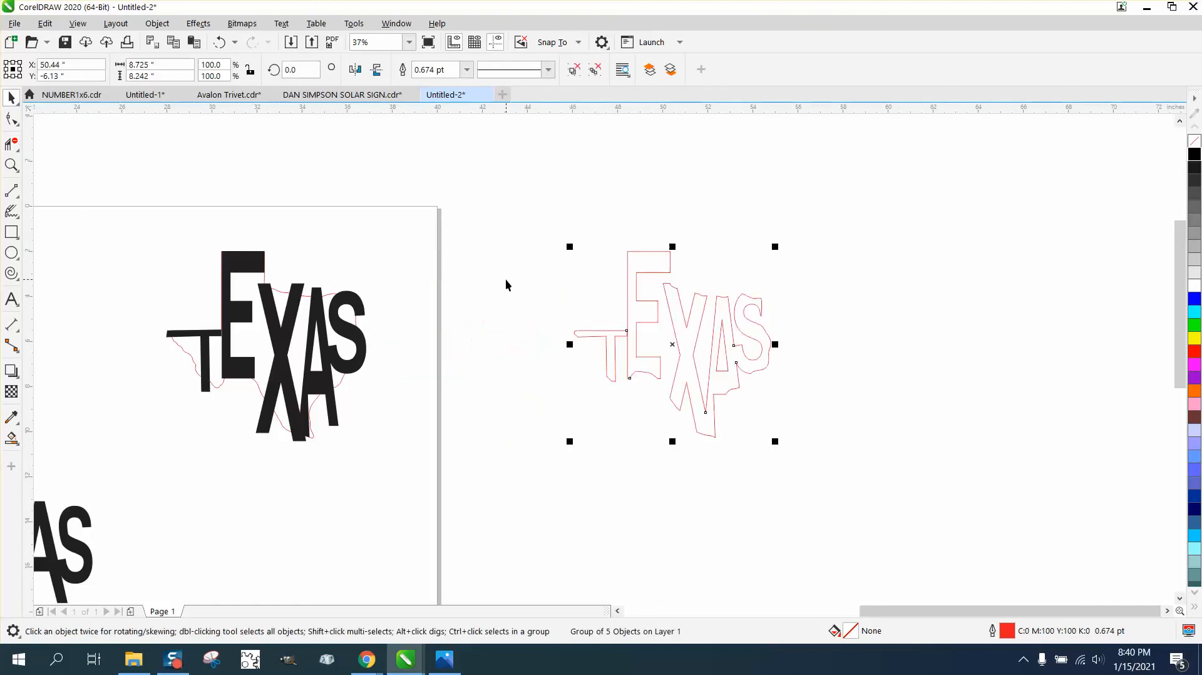
Step: Move the red Texas state outline 27 inches right, off the original letters and beside the clipped lettering
{"action": "left_click", "coordinate": [283, 294]}
{"action": "key", "text": "Right"}
{"action": "key", "text": "Right"}
{"action": "key", "text": "Right"}
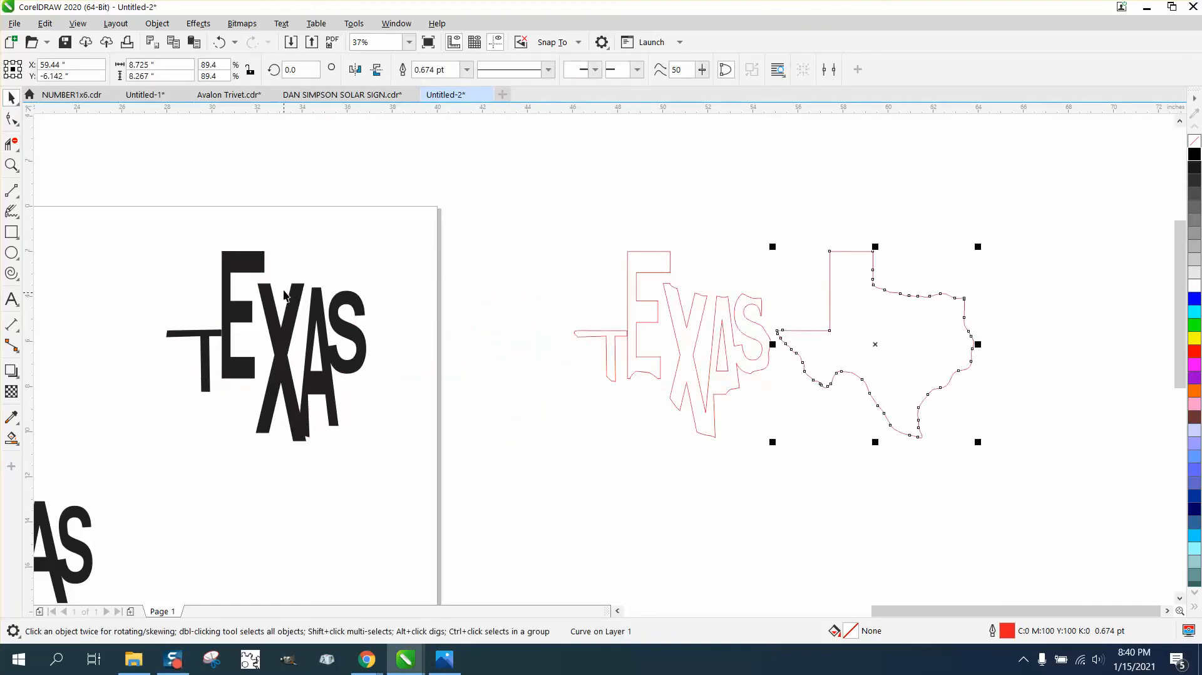
Step: Recolour the state outline's line to black and set its outline width to 4.0 pt
{"action": "right_click", "coordinate": [1194, 155]}
{"action": "double_click", "coordinate": [1009, 629]}
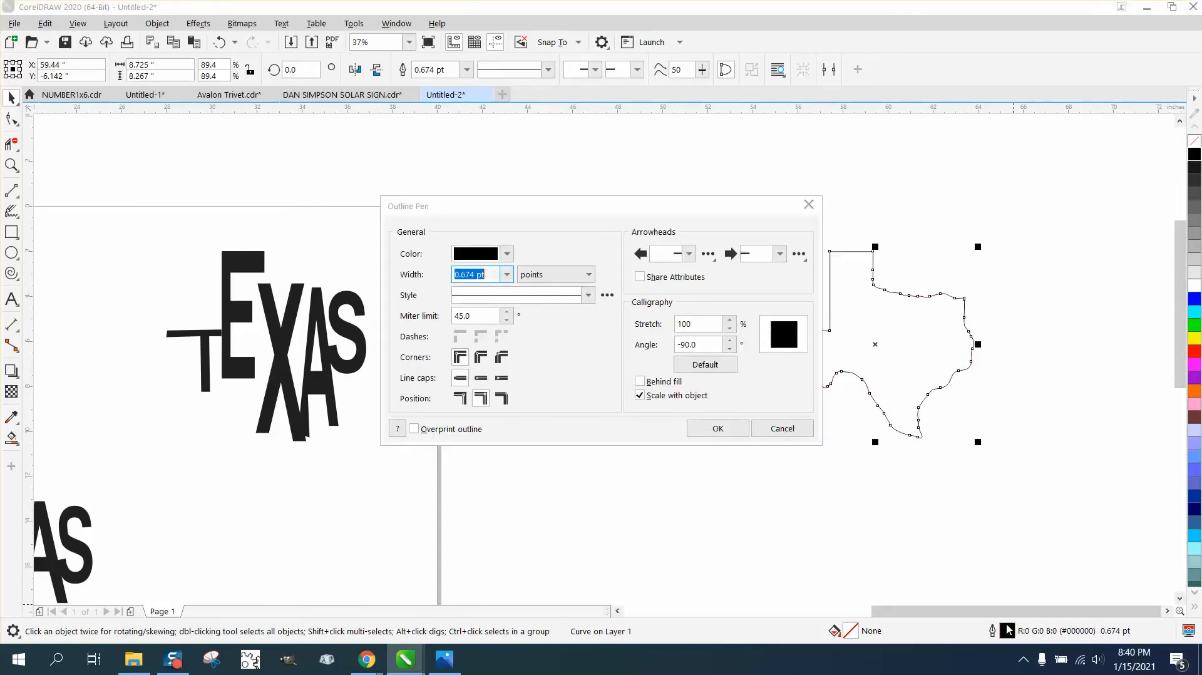
{"action": "left_click", "coordinate": [505, 275]}
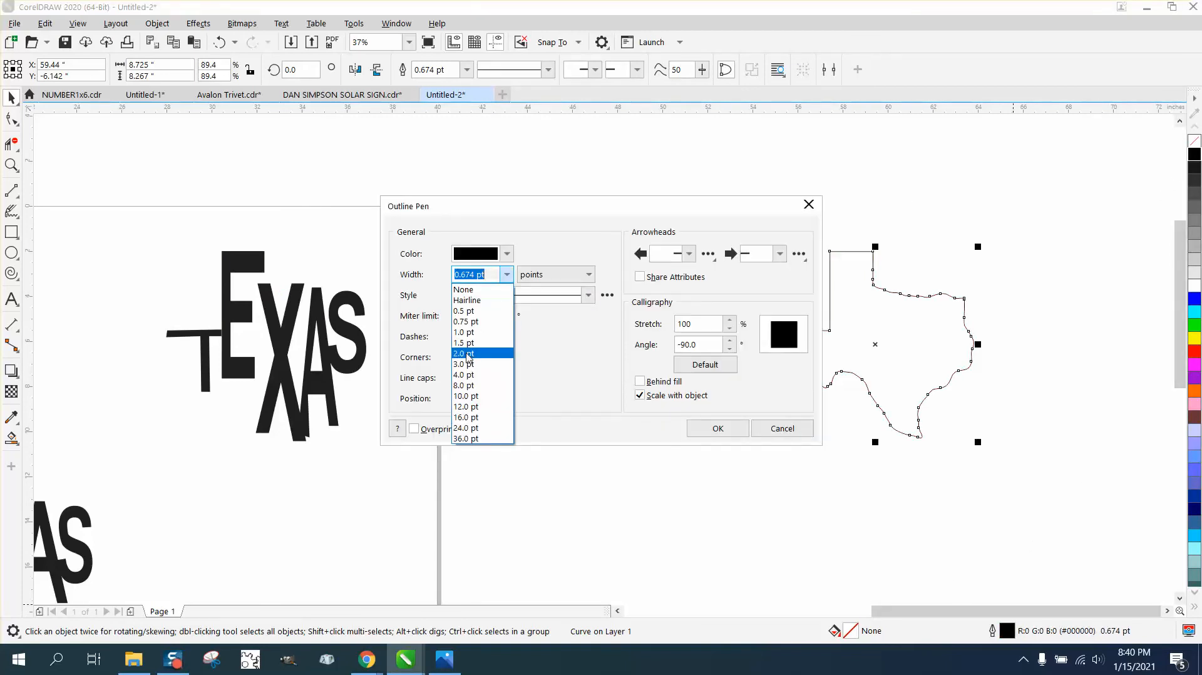
{"action": "left_click", "coordinate": [469, 375]}
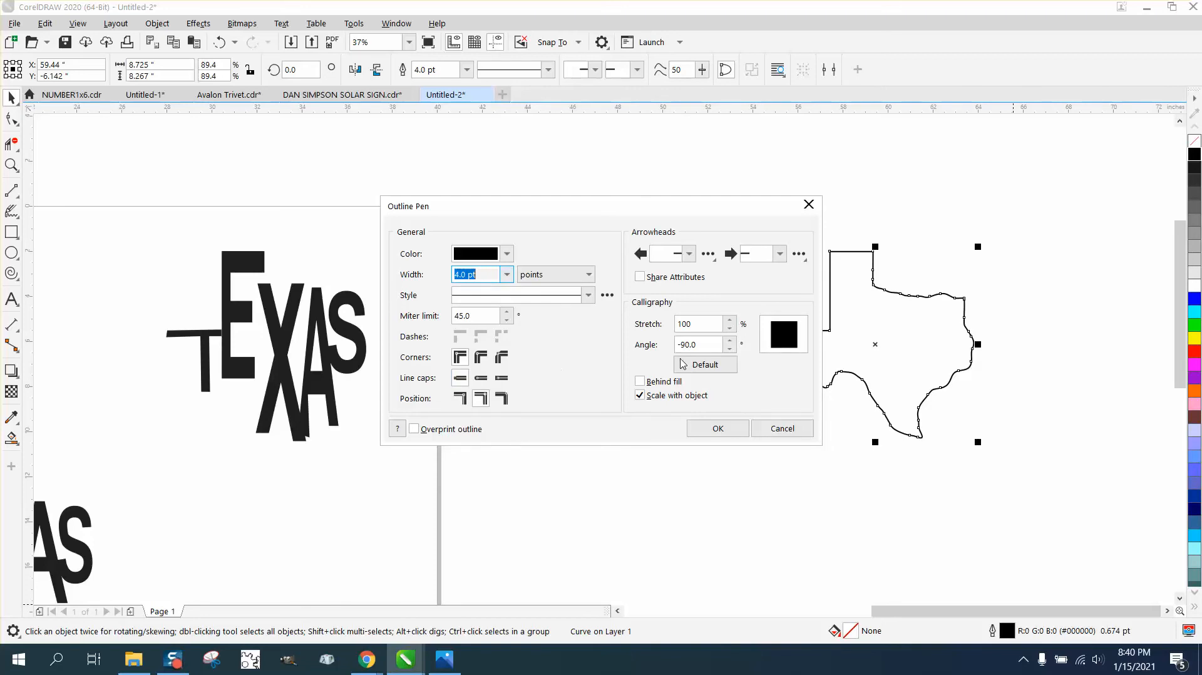
{"action": "left_click_drag", "start_coordinate": [678, 211], "coordinate": [664, 224]}
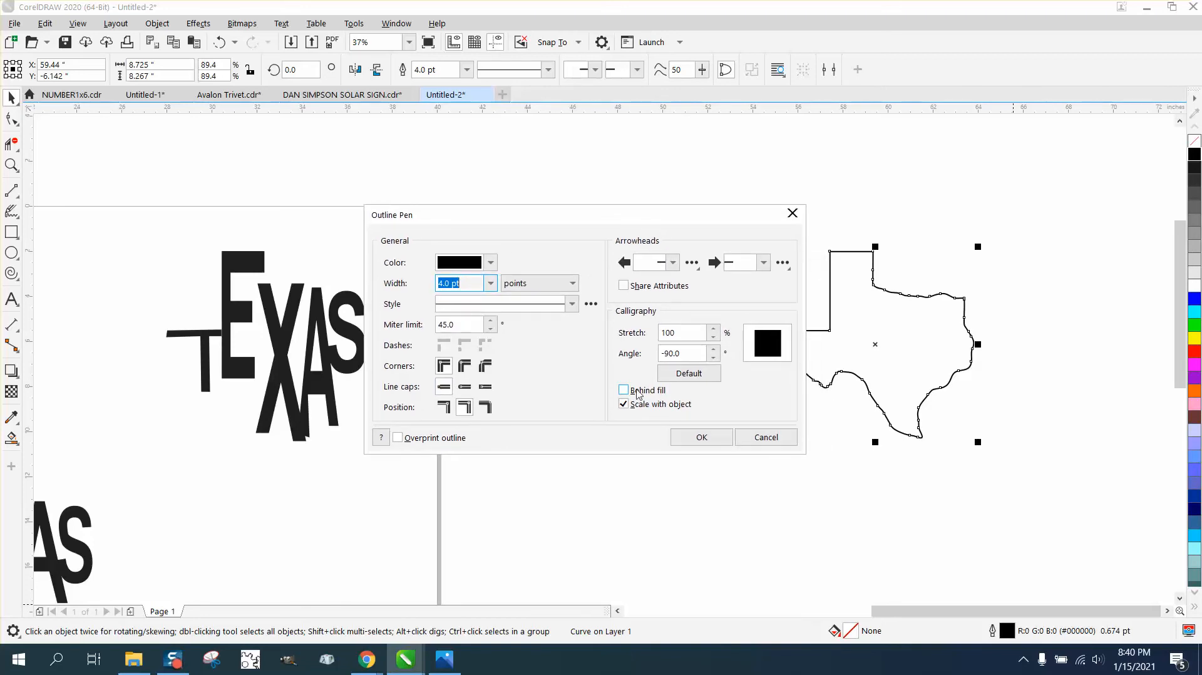
{"action": "left_click", "coordinate": [704, 434]}
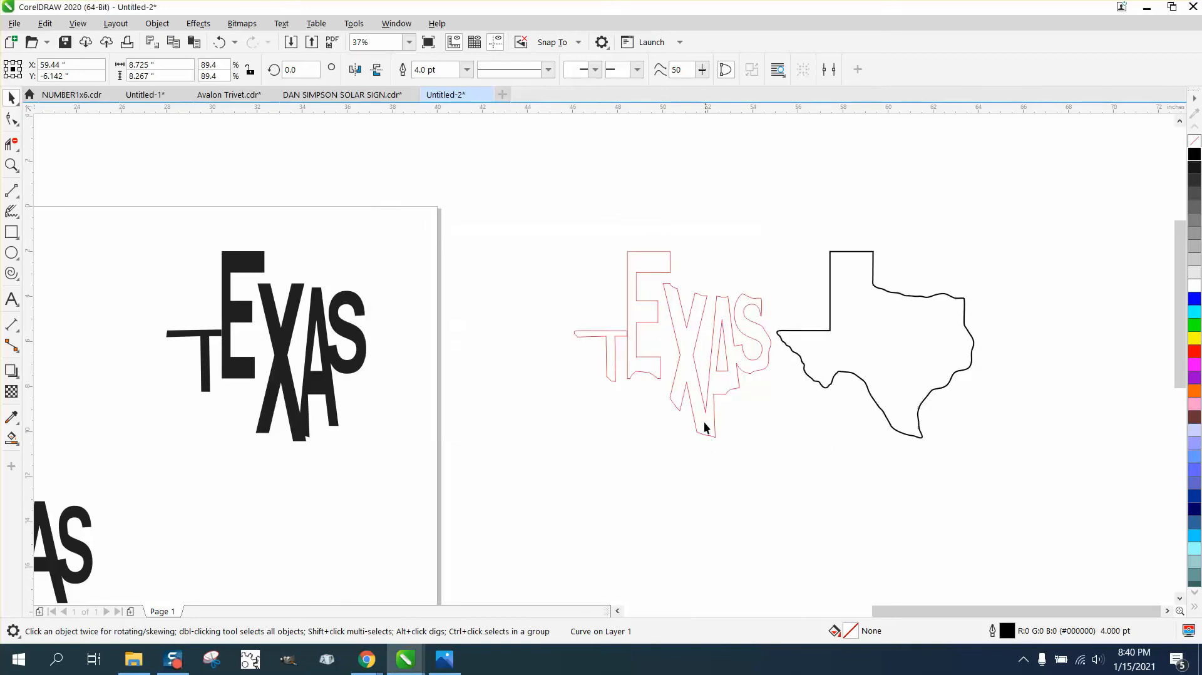
Step: Try to fill the grouped clipped lettering with black in one go and undo the fill
{"action": "left_click", "coordinate": [699, 375]}
{"action": "left_click", "coordinate": [694, 368]}
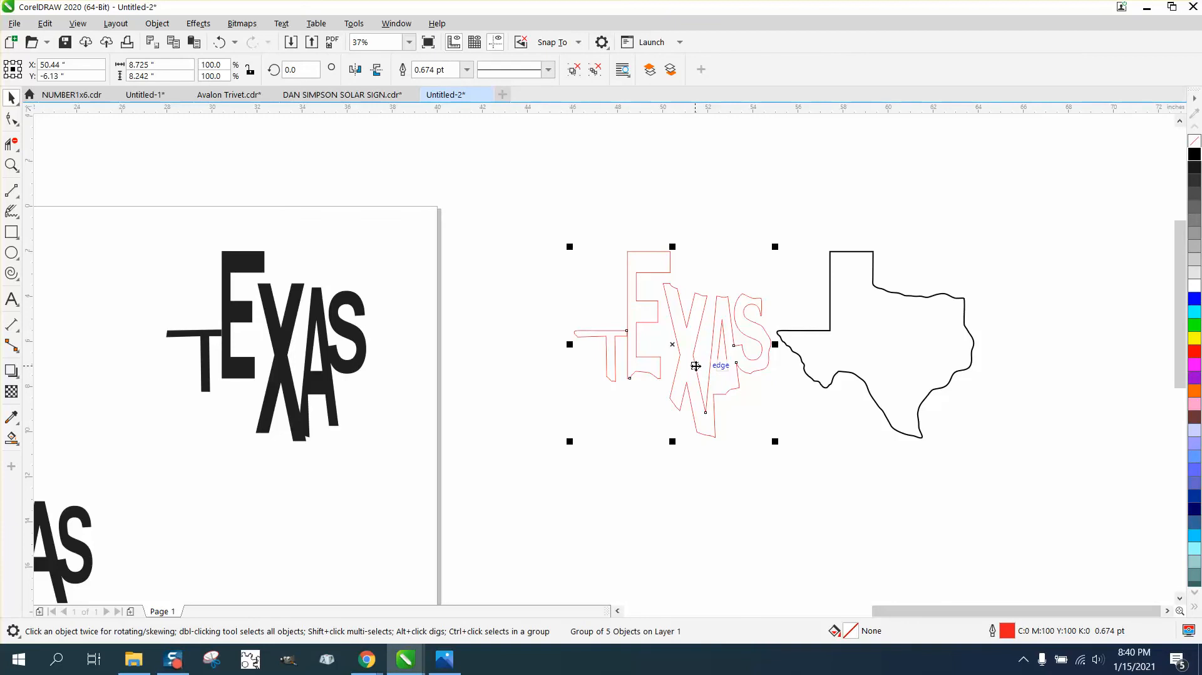
{"action": "left_click", "coordinate": [1195, 159]}
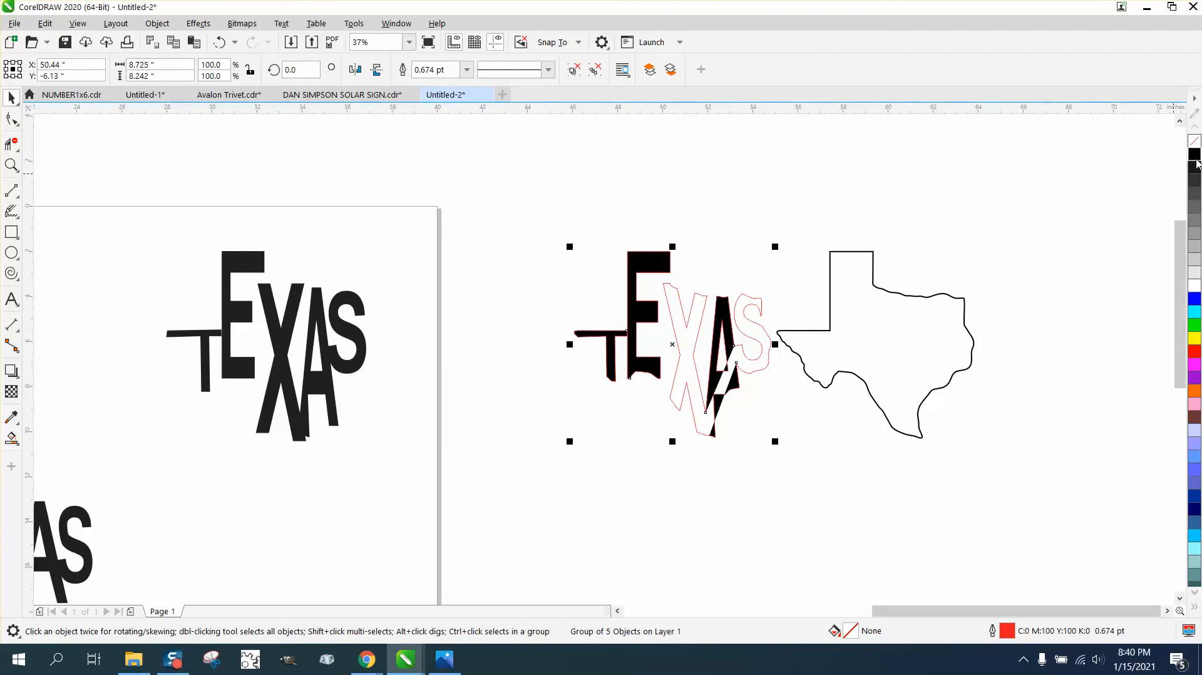
{"action": "left_click", "coordinate": [219, 46]}
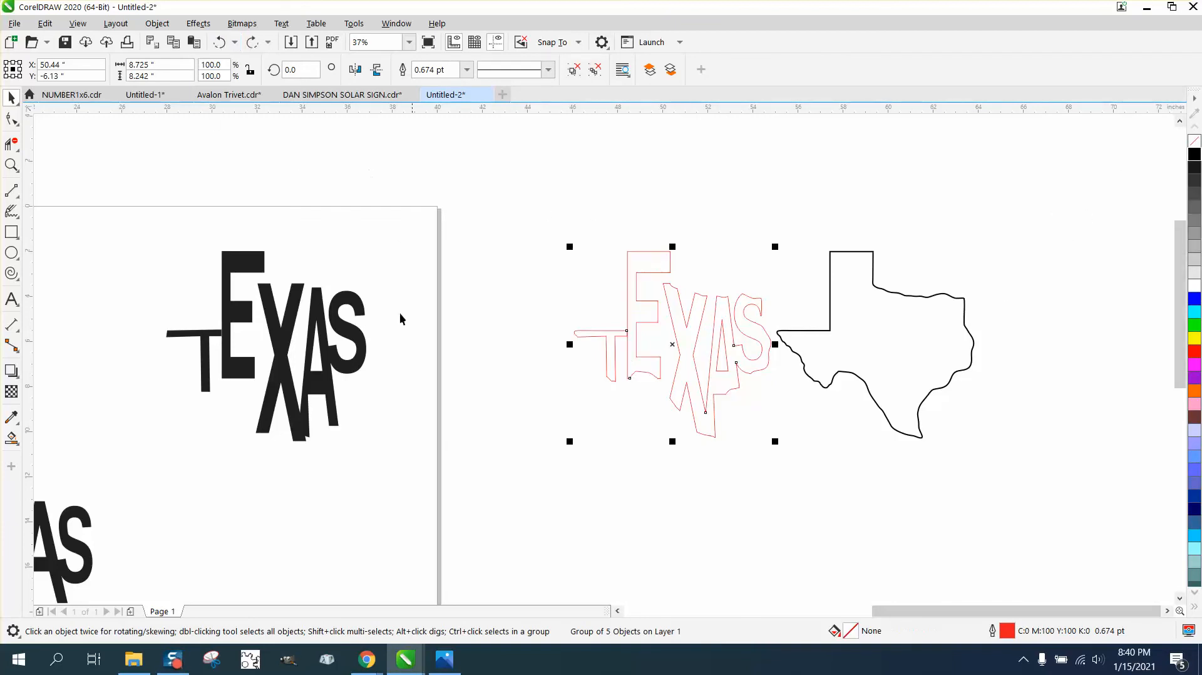
Step: Use Smart Fill to fill the clipped T and E with black
{"action": "left_click", "coordinate": [12, 437]}
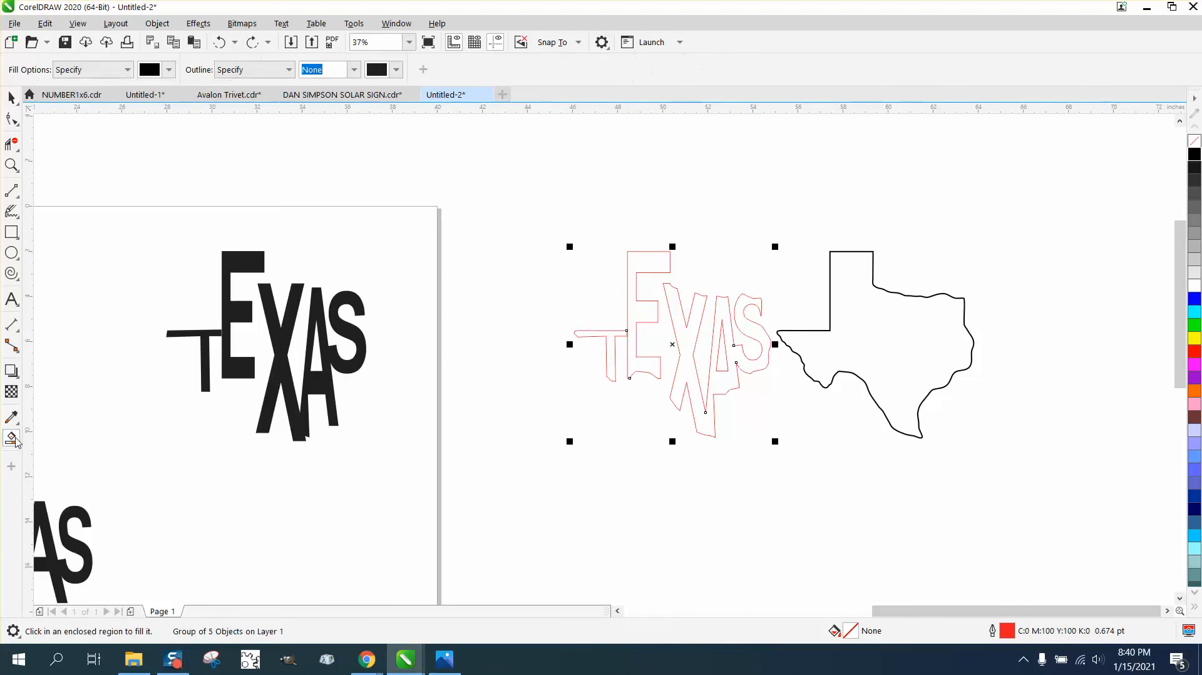
{"action": "left_click", "coordinate": [610, 349]}
{"action": "left_click", "coordinate": [644, 267]}
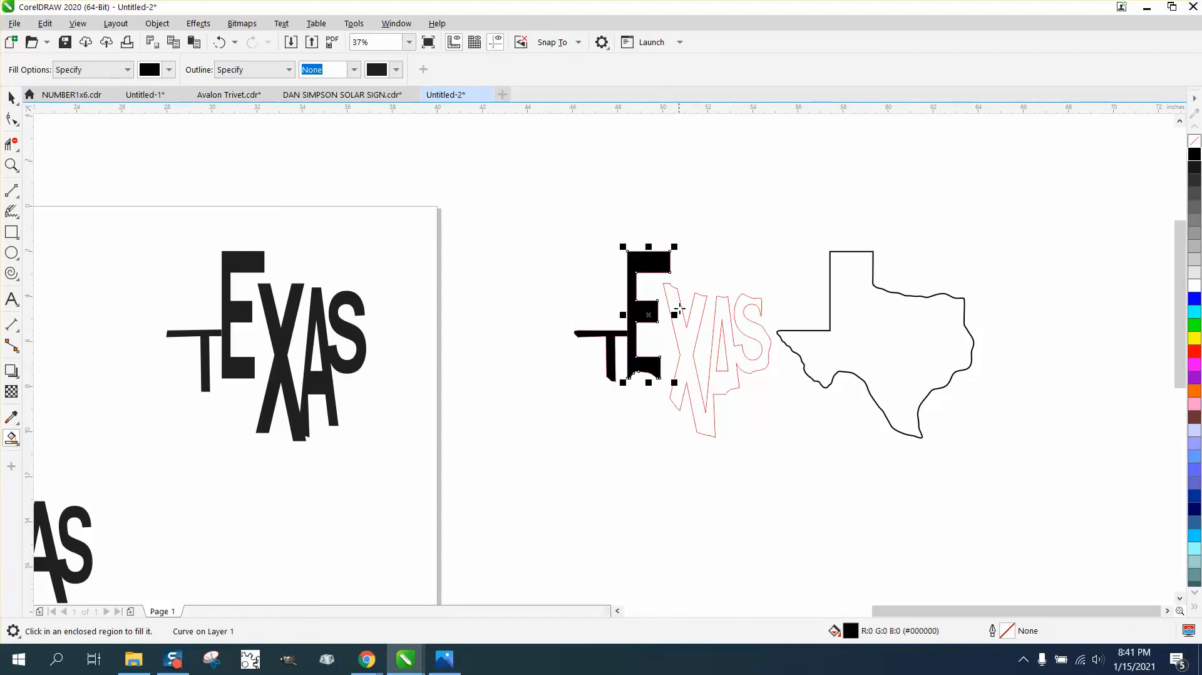
Step: Try filling the joined X, A and S with black and moving the lettering 9 inches right into the state outline
{"action": "left_click", "coordinate": [690, 336]}
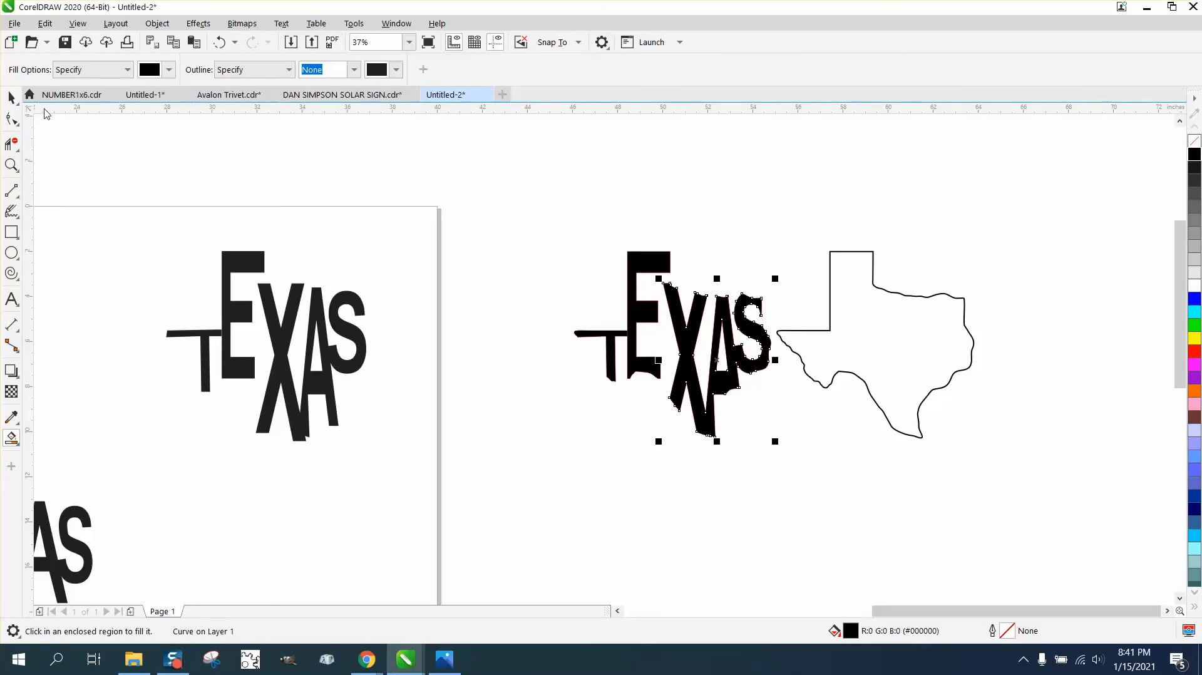
{"action": "left_click", "coordinate": [11, 97]}
{"action": "left_click_drag", "start_coordinate": [540, 179], "coordinate": [804, 468]}
{"action": "key", "text": "Right"}
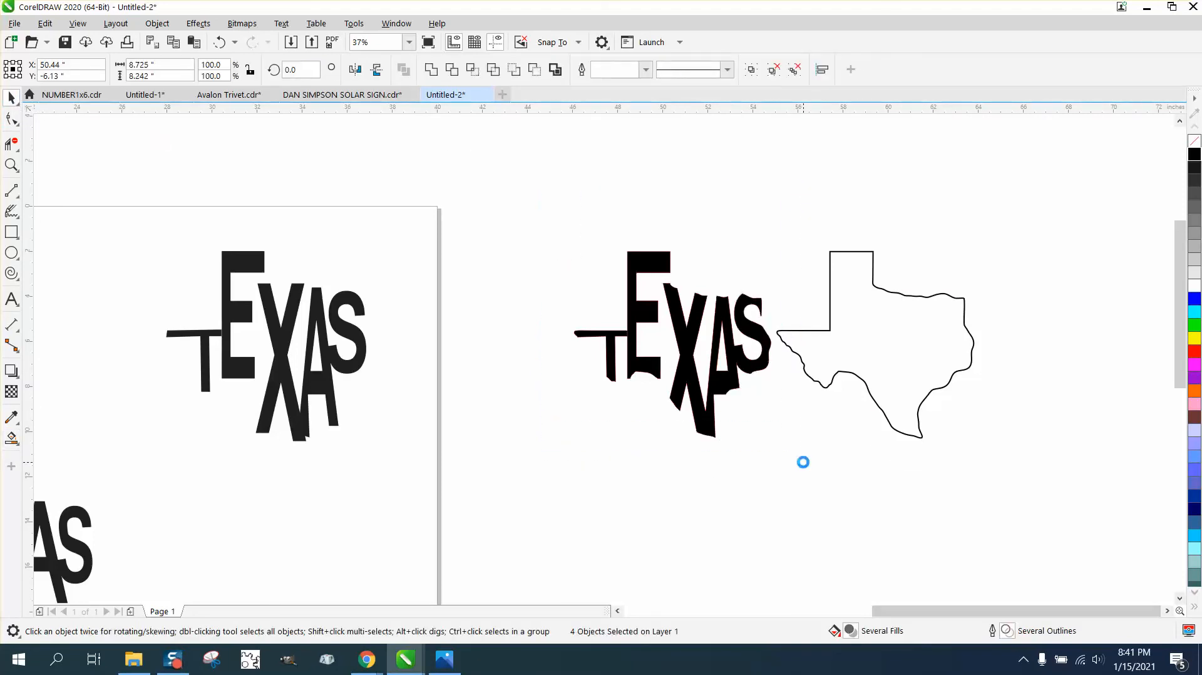
{"action": "left_click", "coordinate": [12, 166]}
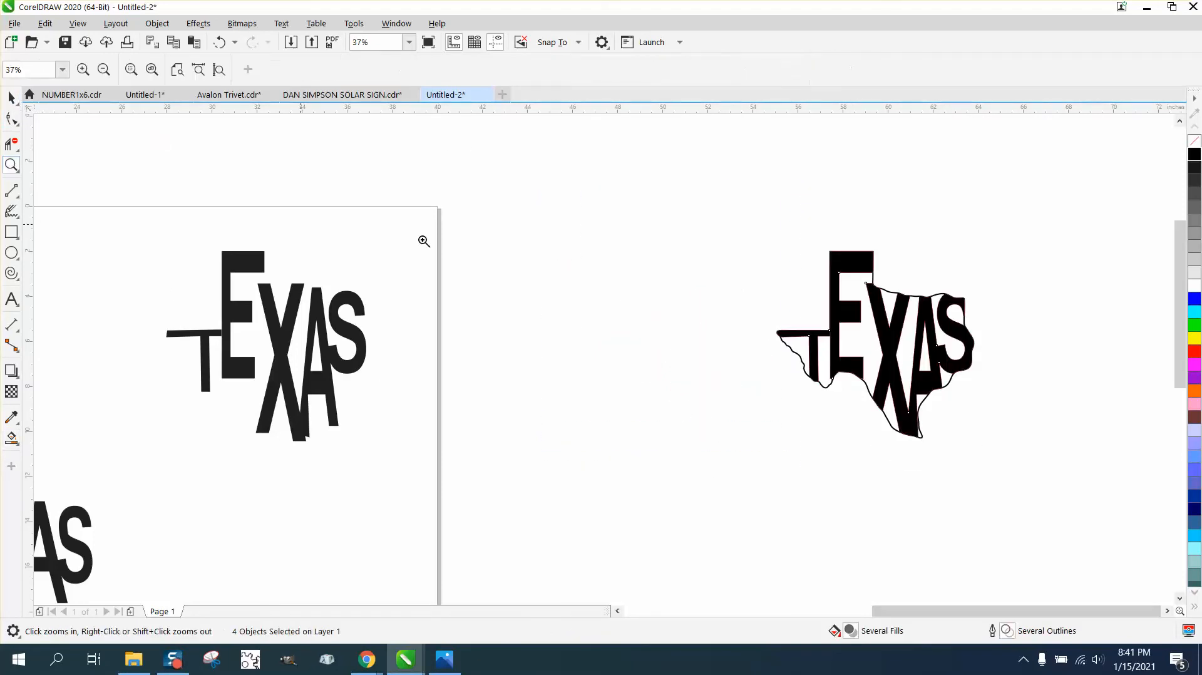
{"action": "left_click_drag", "start_coordinate": [749, 229], "coordinate": [1029, 493]}
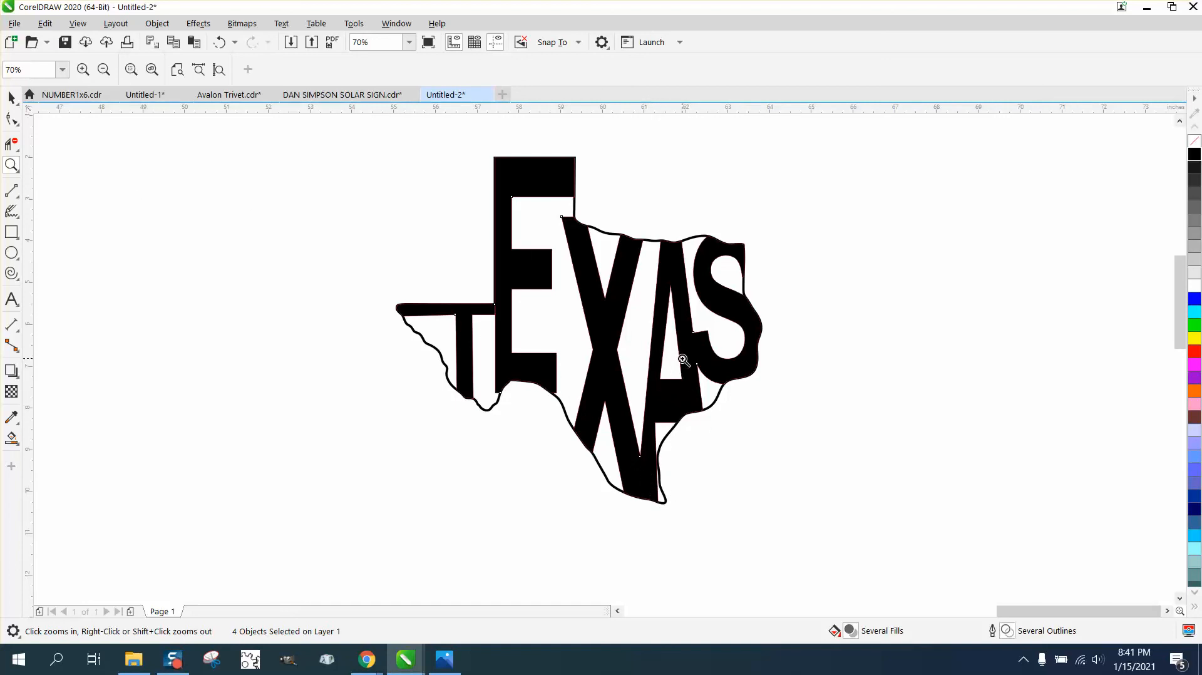
{"action": "left_click", "coordinate": [219, 42]}
{"action": "left_click", "coordinate": [220, 42]}
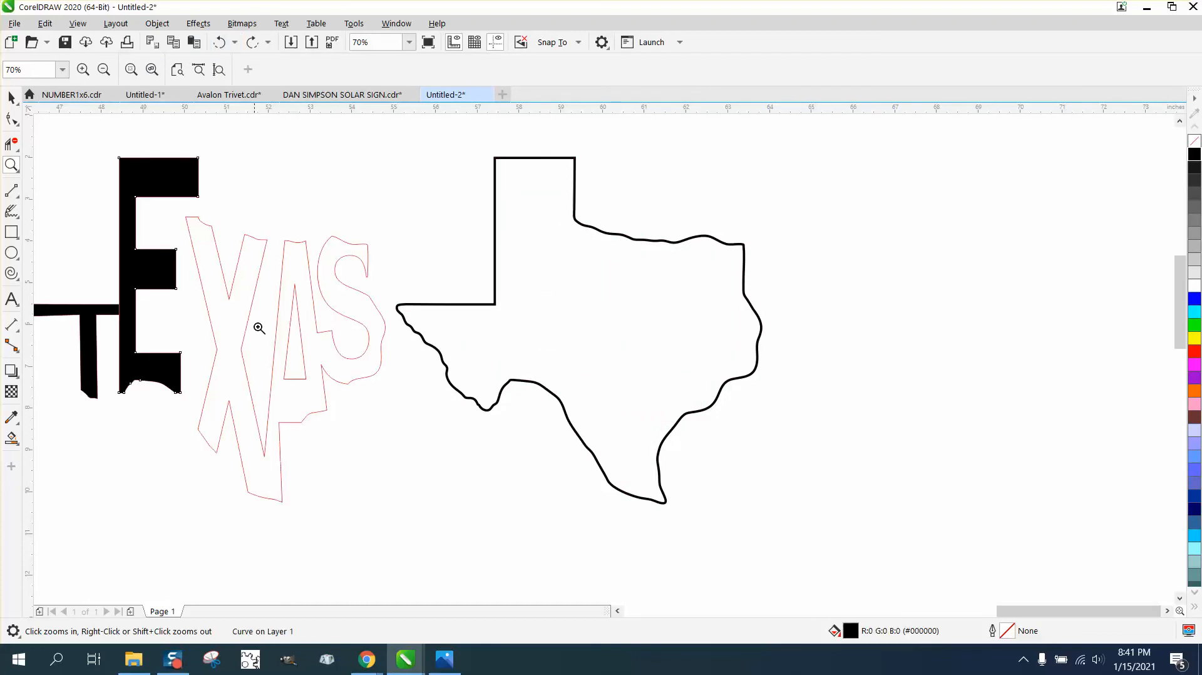
Step: Ungroup the red clipped lettering into separate curves
{"action": "left_click", "coordinate": [11, 119]}
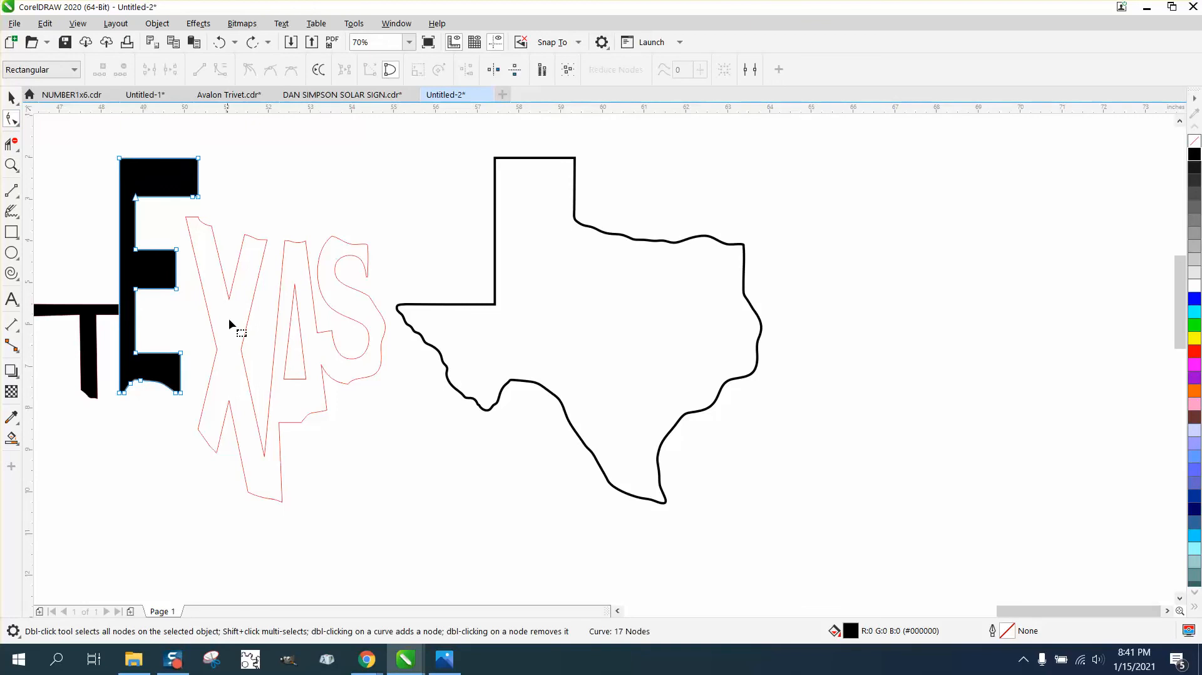
{"action": "key", "text": "Escape"}
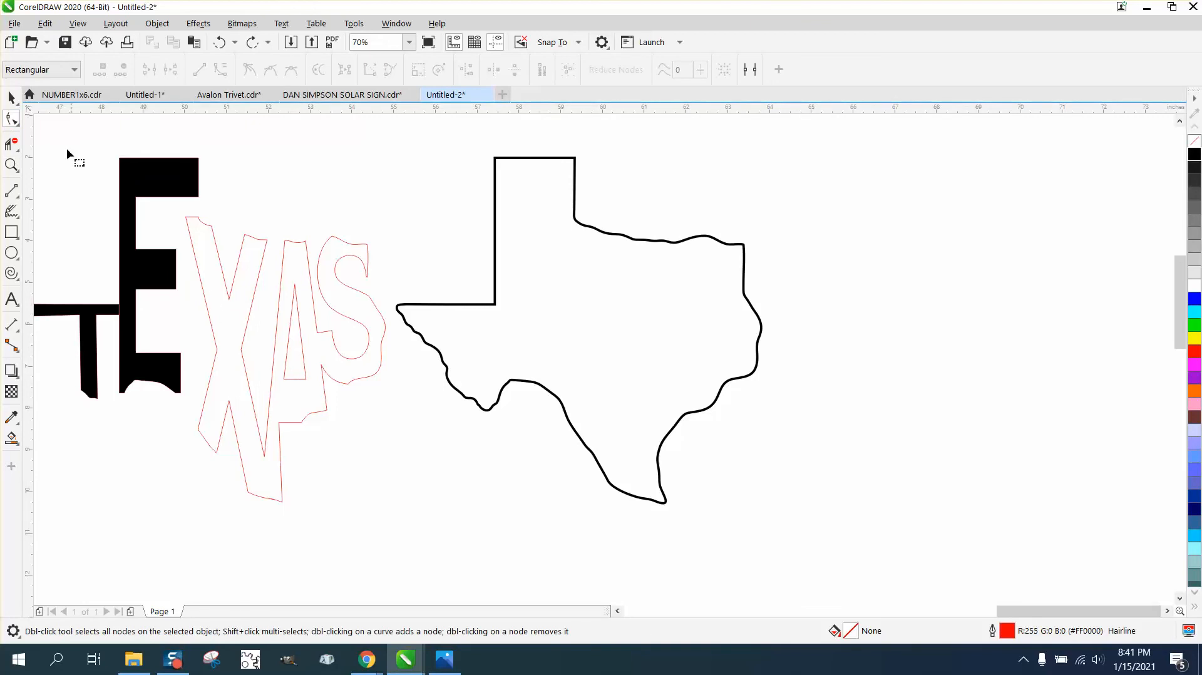
{"action": "left_click", "coordinate": [11, 97]}
{"action": "left_click", "coordinate": [254, 246]}
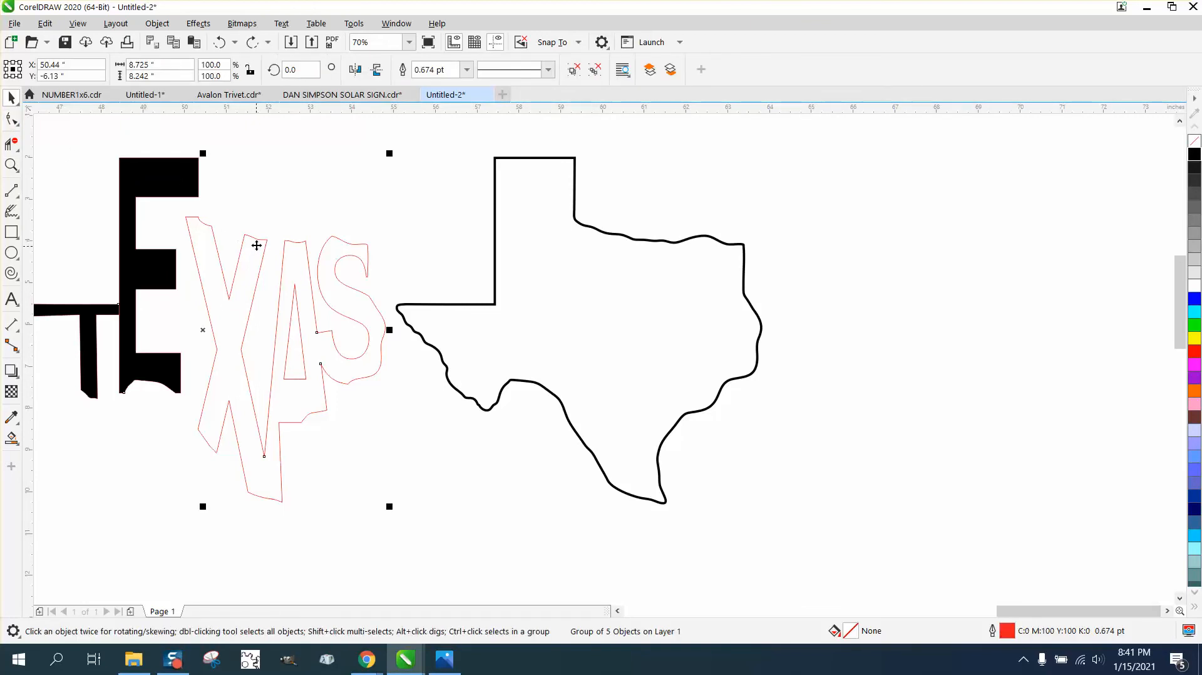
{"action": "left_click", "coordinate": [157, 23]}
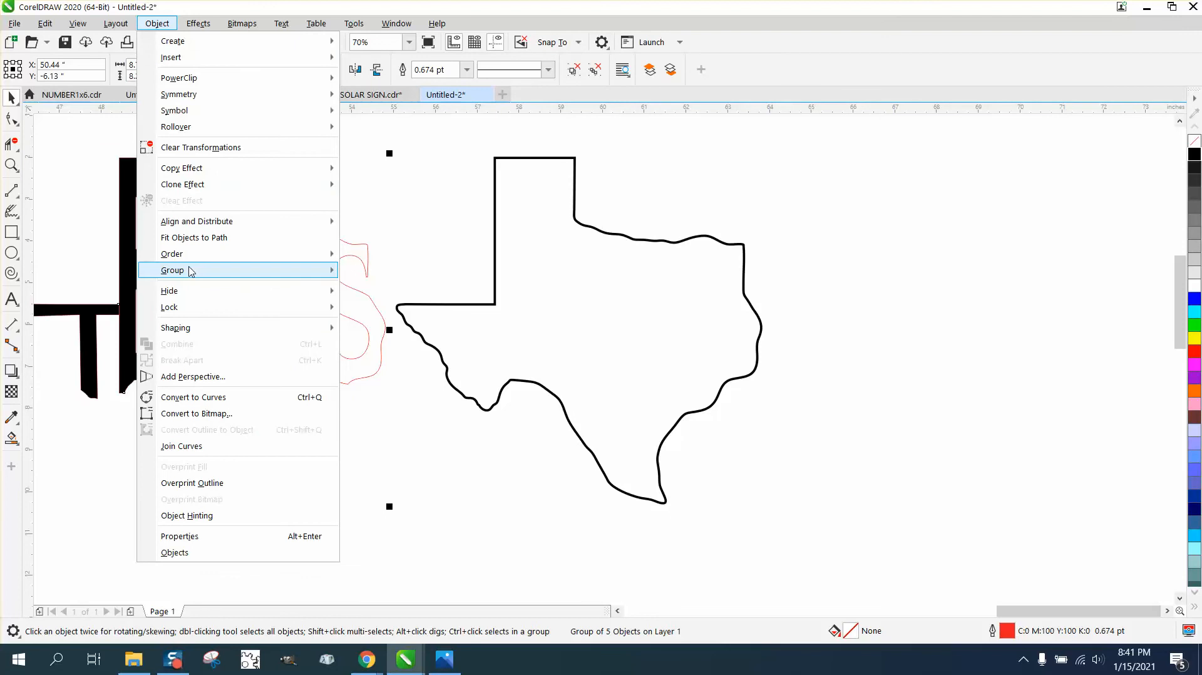
{"action": "mouse_move", "coordinate": [288, 276]}
{"action": "left_click", "coordinate": [376, 288]}
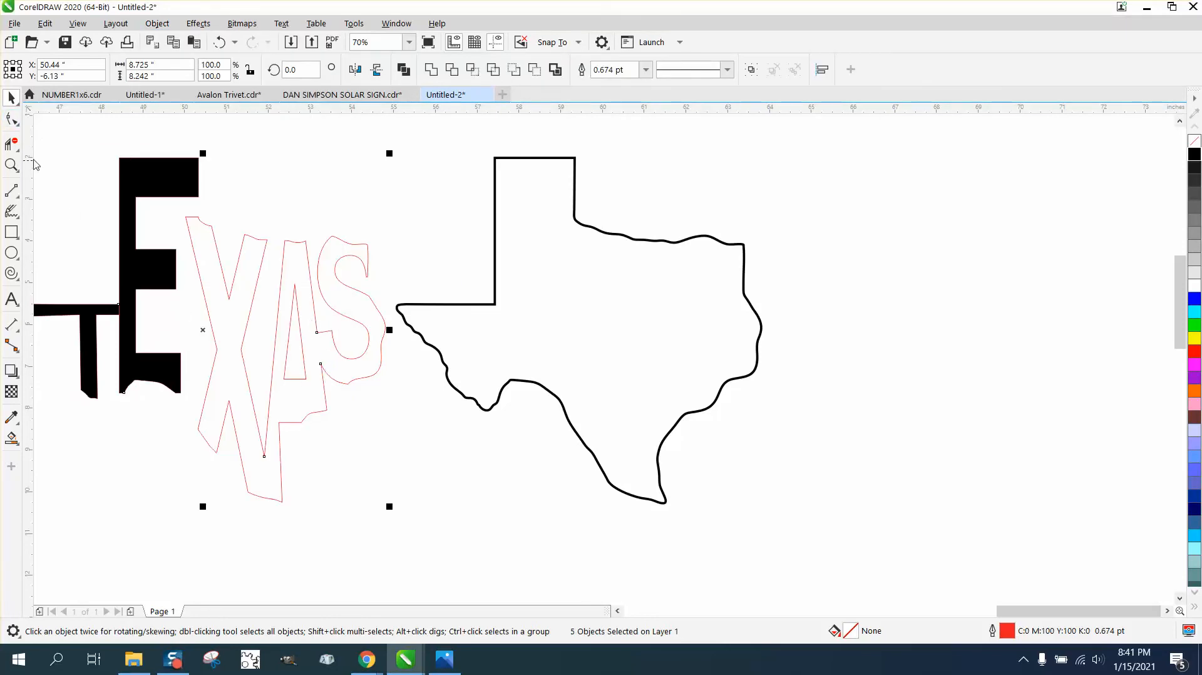
Step: Raise the bottom edge of the A's inner triangle by about 0.4 inch with the Shape tool
{"action": "left_click", "coordinate": [11, 118]}
{"action": "left_click_drag", "start_coordinate": [276, 371], "coordinate": [313, 362]}
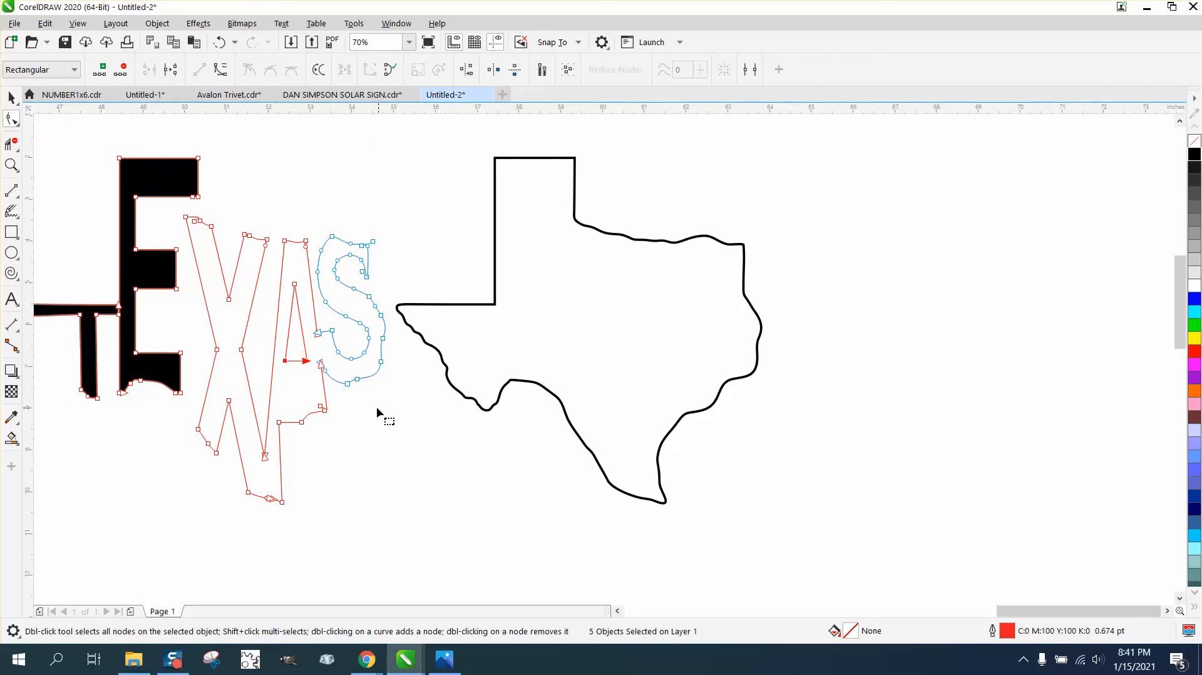
{"action": "left_click", "coordinate": [11, 97]}
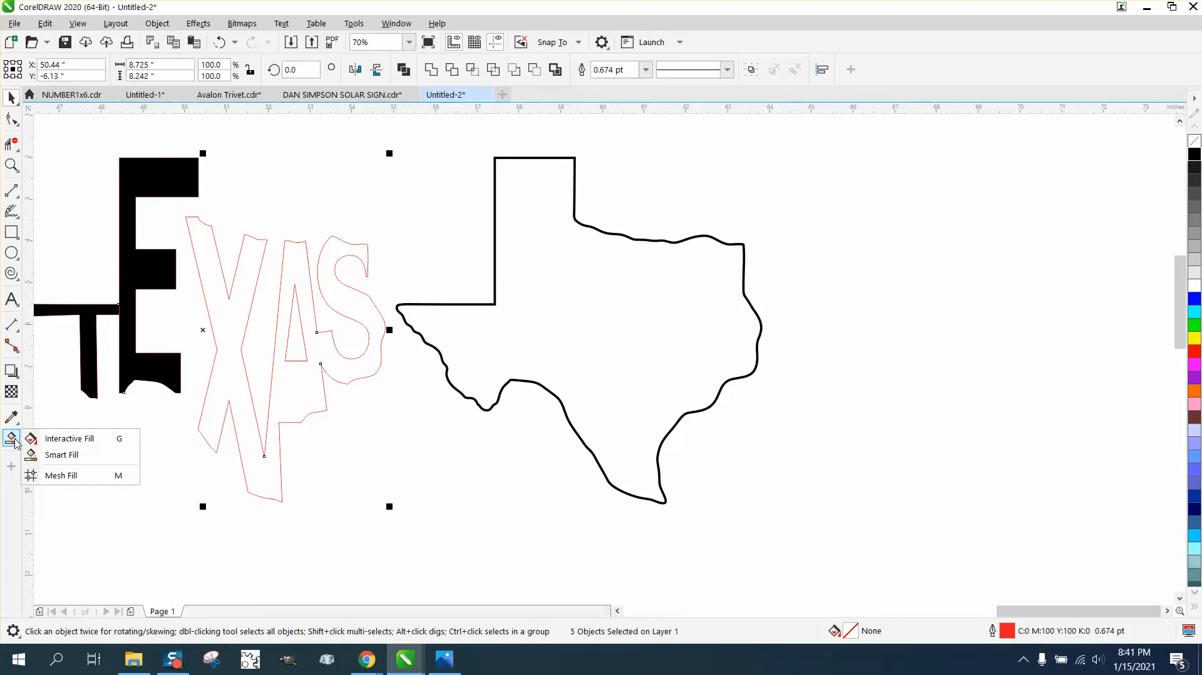
Step: Smart Fill the joined X, A and S with black and move all the clipped lettering 9 inches right into the state outline
{"action": "left_click", "coordinate": [37, 440]}
{"action": "left_click", "coordinate": [299, 288]}
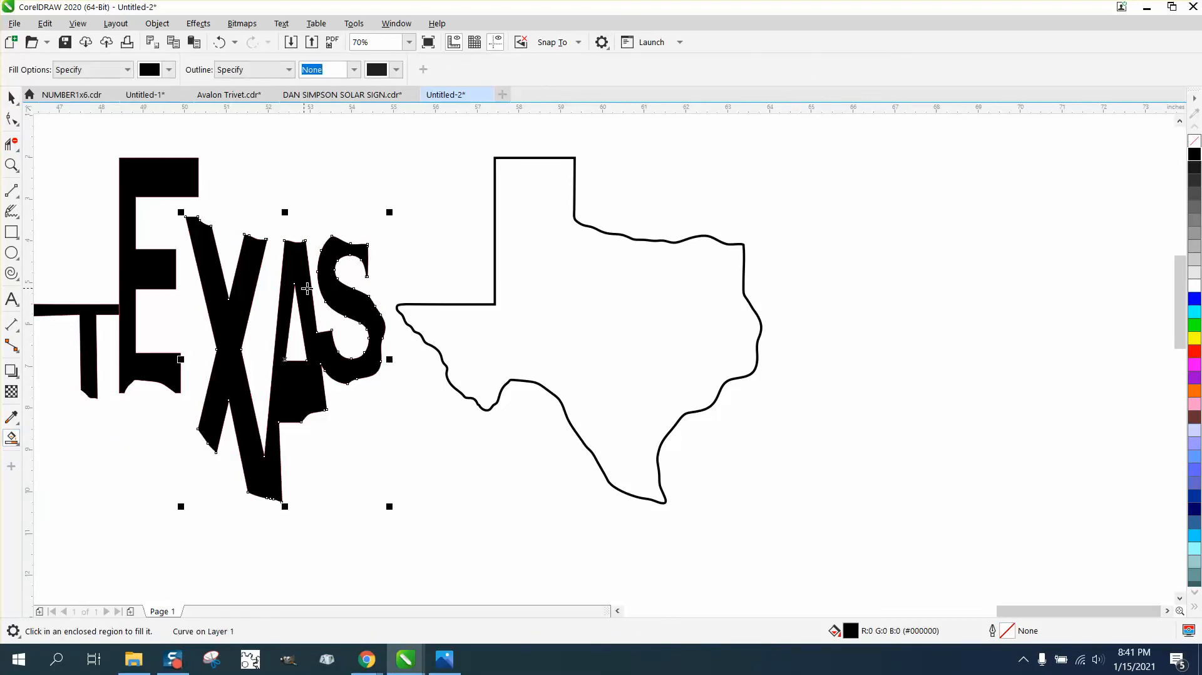
{"action": "scroll", "coordinate": [416, 319], "scroll_direction": "down", "scroll_amount": 2}
{"action": "left_click", "coordinate": [13, 106]}
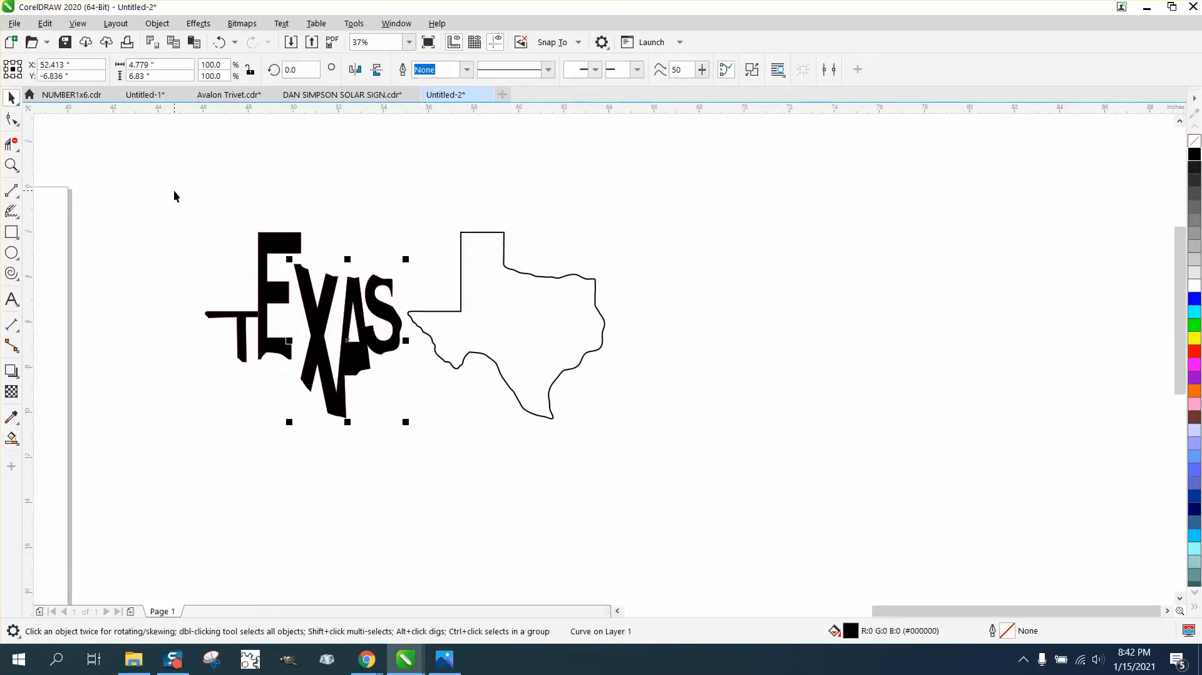
{"action": "left_click_drag", "start_coordinate": [175, 201], "coordinate": [445, 457]}
{"action": "key", "text": "Right"}
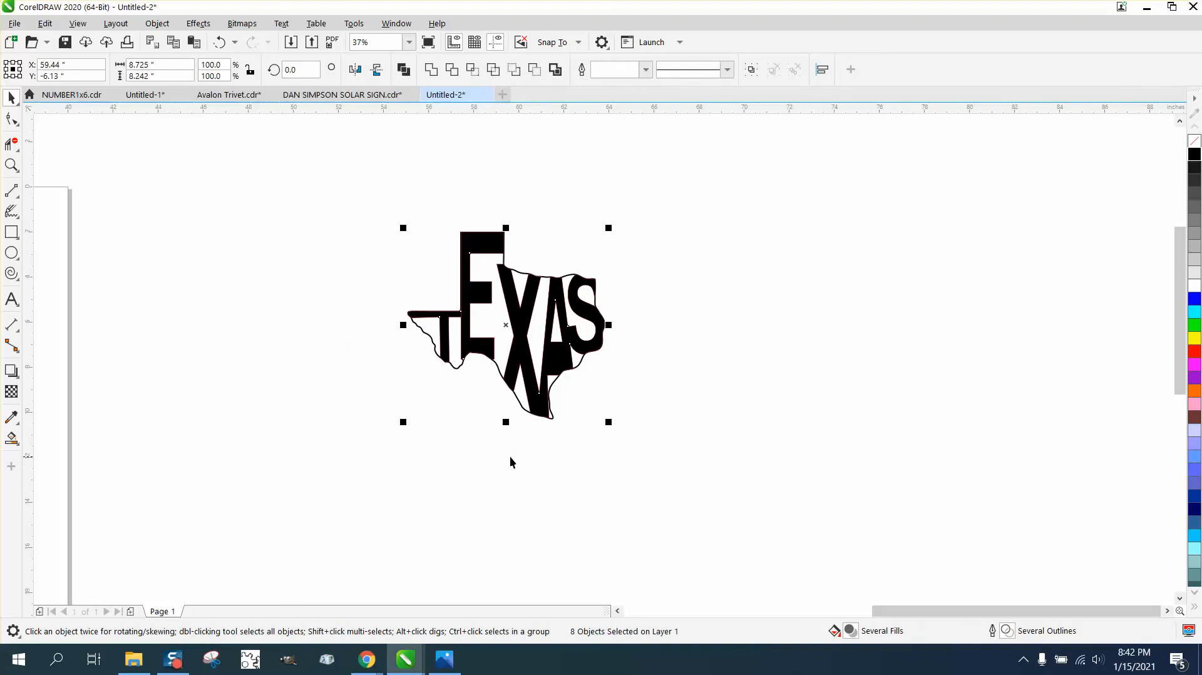
Step: Move the black state outline 18 inches right, clear of the filled lettering
{"action": "left_click", "coordinate": [545, 436]}
{"action": "left_click_drag", "start_coordinate": [363, 203], "coordinate": [712, 475]}
{"action": "left_click", "coordinate": [610, 297]}
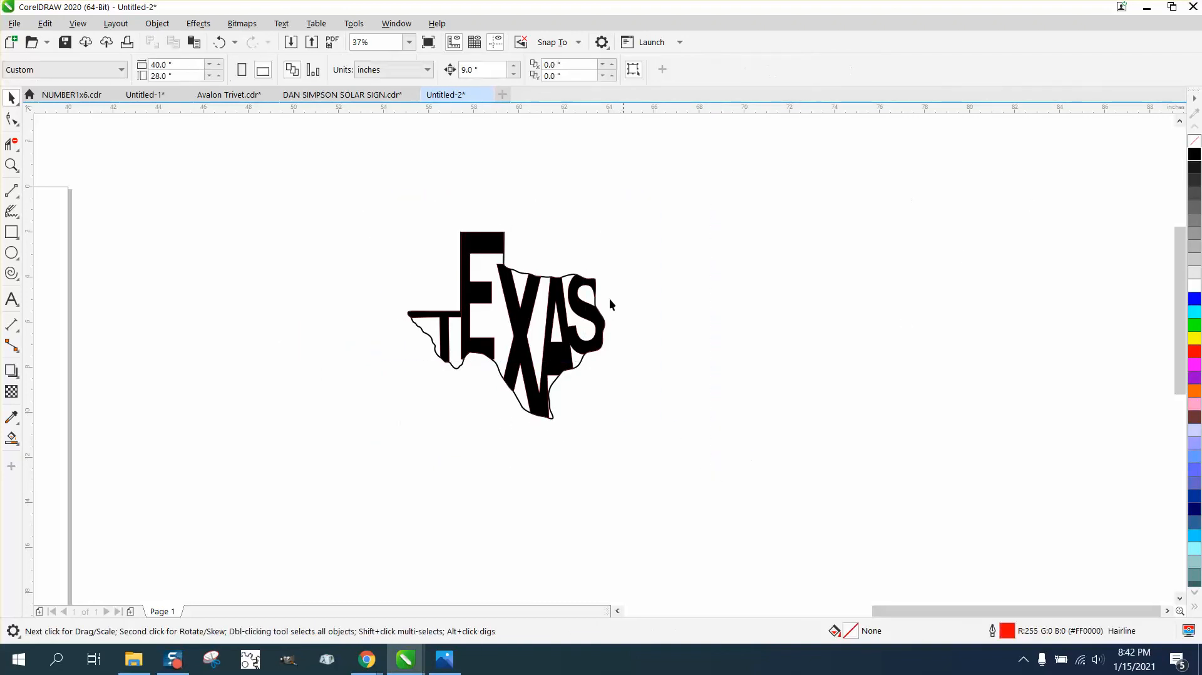
{"action": "left_click", "coordinate": [567, 311]}
{"action": "key", "text": "Right"}
{"action": "key", "text": "Right"}
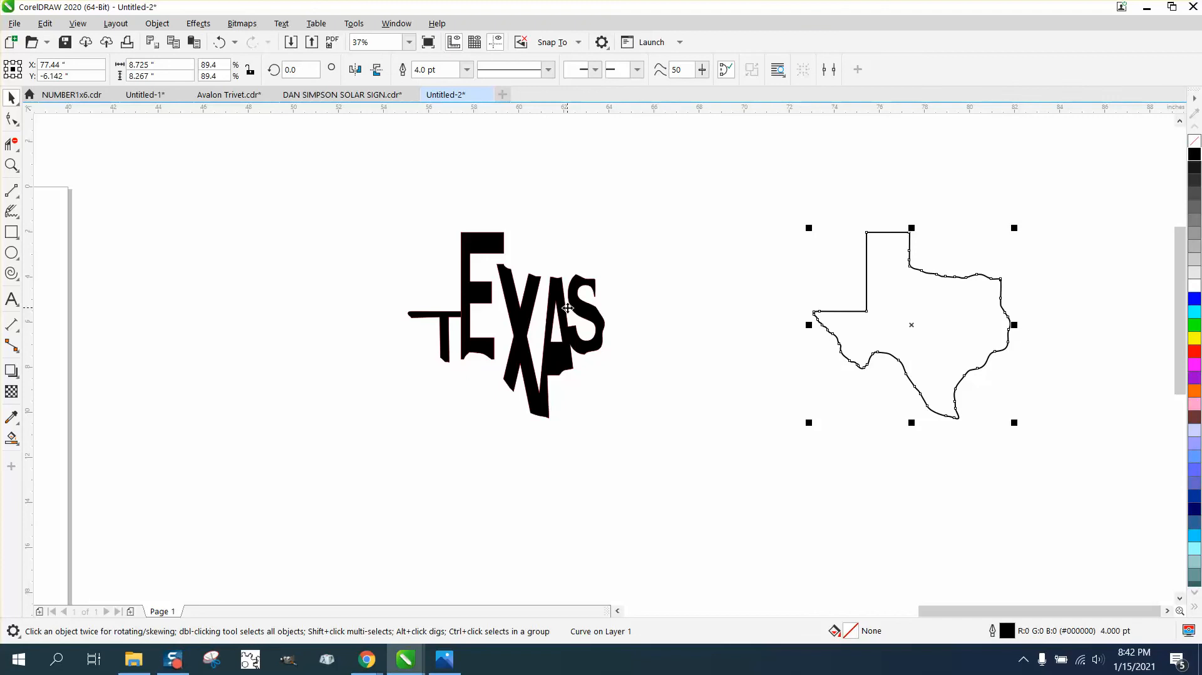
Step: Remove the red outline from the filled lettering and move the state outline 18 inches left, back over it
{"action": "left_click_drag", "start_coordinate": [396, 210], "coordinate": [667, 431]}
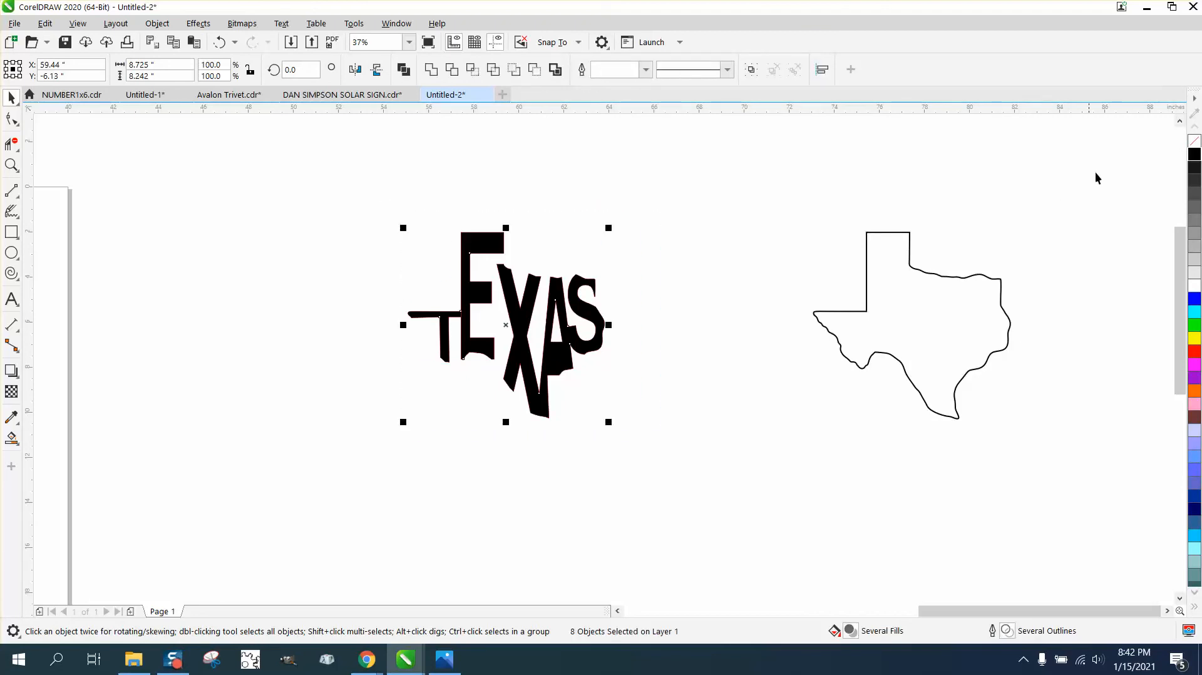
{"action": "right_click", "coordinate": [1192, 147]}
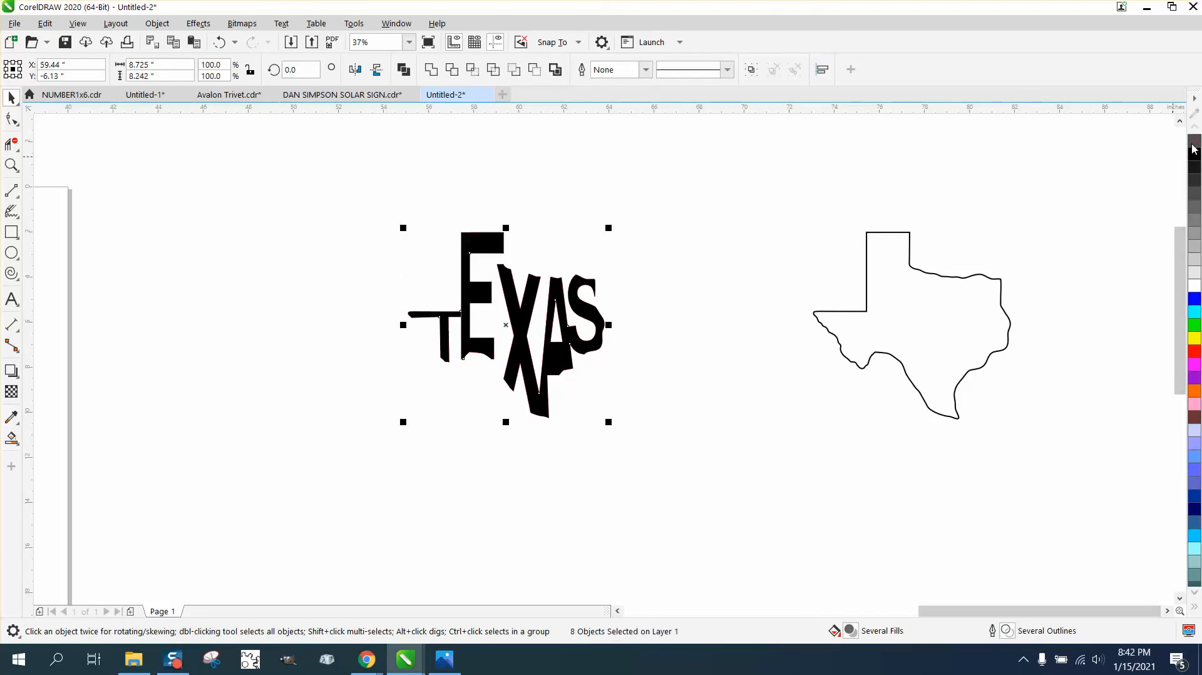
{"action": "left_click", "coordinate": [921, 271]}
{"action": "key", "text": "Left"}
{"action": "key", "text": "Left"}
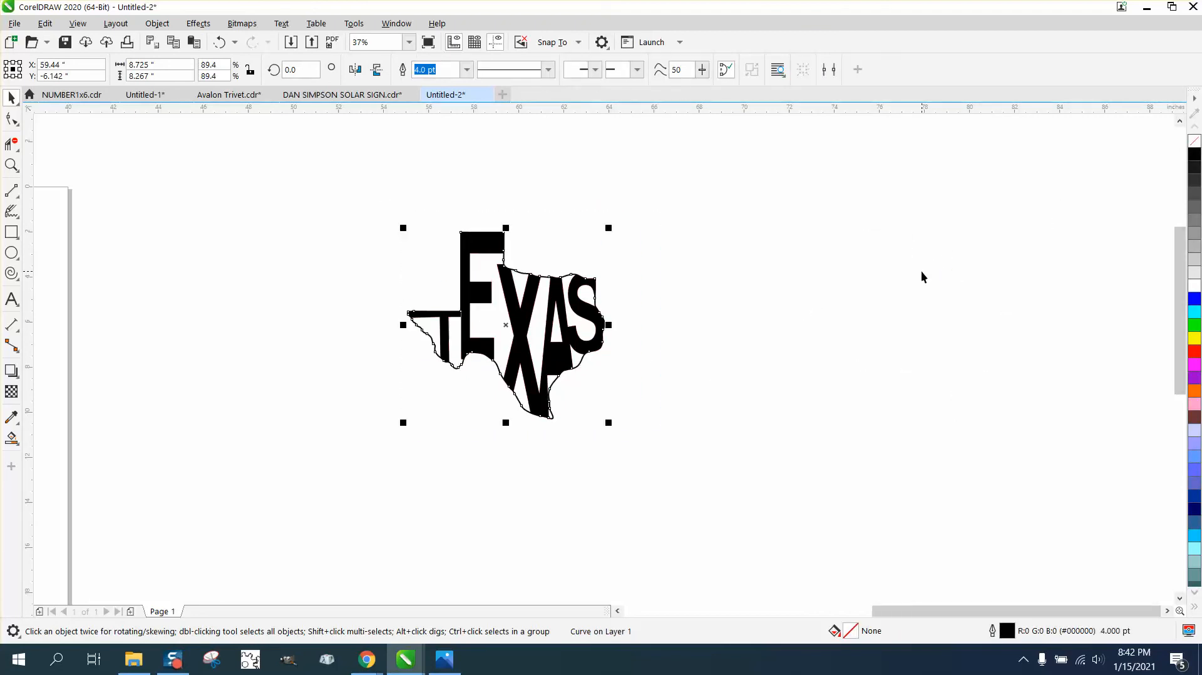
{"action": "scroll", "coordinate": [12, 172], "scroll_direction": "up", "scroll_amount": 1}
{"action": "left_click", "coordinate": [11, 165]}
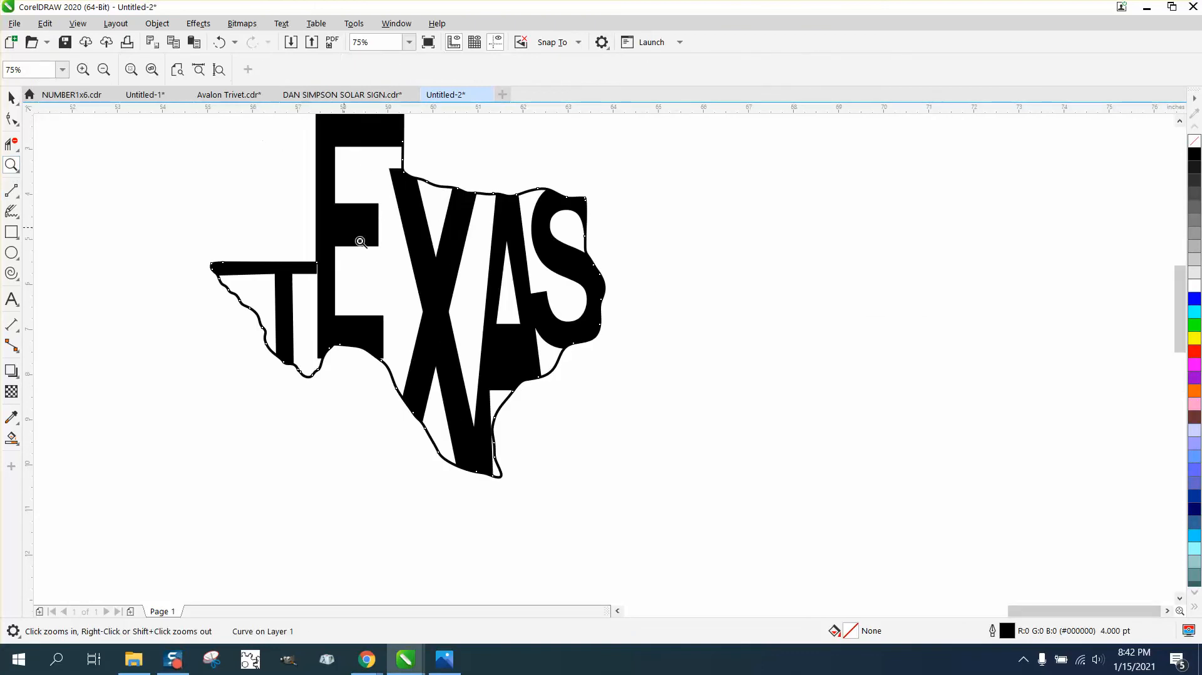
{"action": "scroll", "coordinate": [440, 281], "scroll_direction": "down", "scroll_amount": 1}
{"action": "left_click_drag", "start_coordinate": [277, 154], "coordinate": [717, 433]}
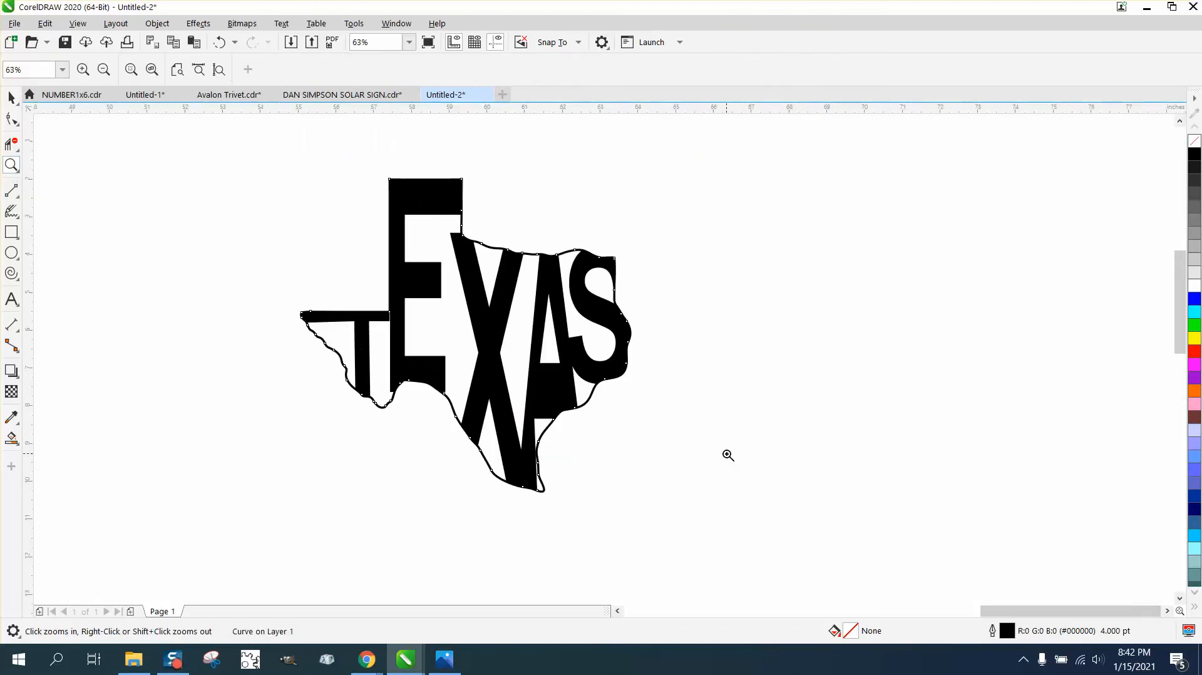